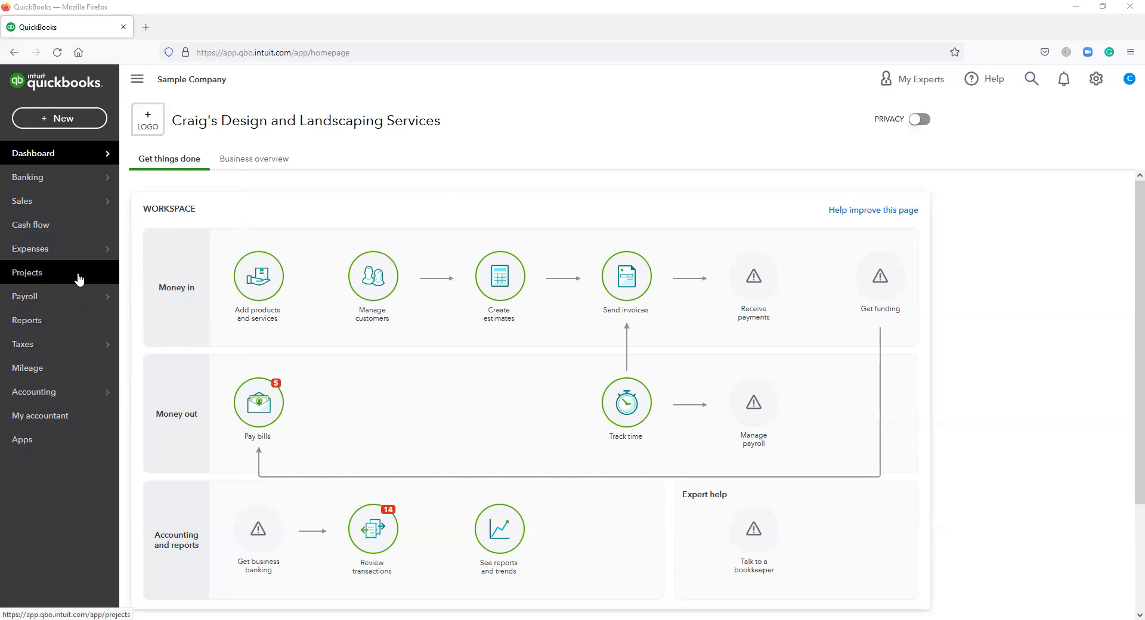
- Open the bank transactions for Checking and match the two 11/10/2021 entries, the $868.15 deposit and the $75.00 bill payment
{"action": "mouse_move", "coordinate": [91, 251]}
{"action": "mouse_move", "coordinate": [98, 186]}
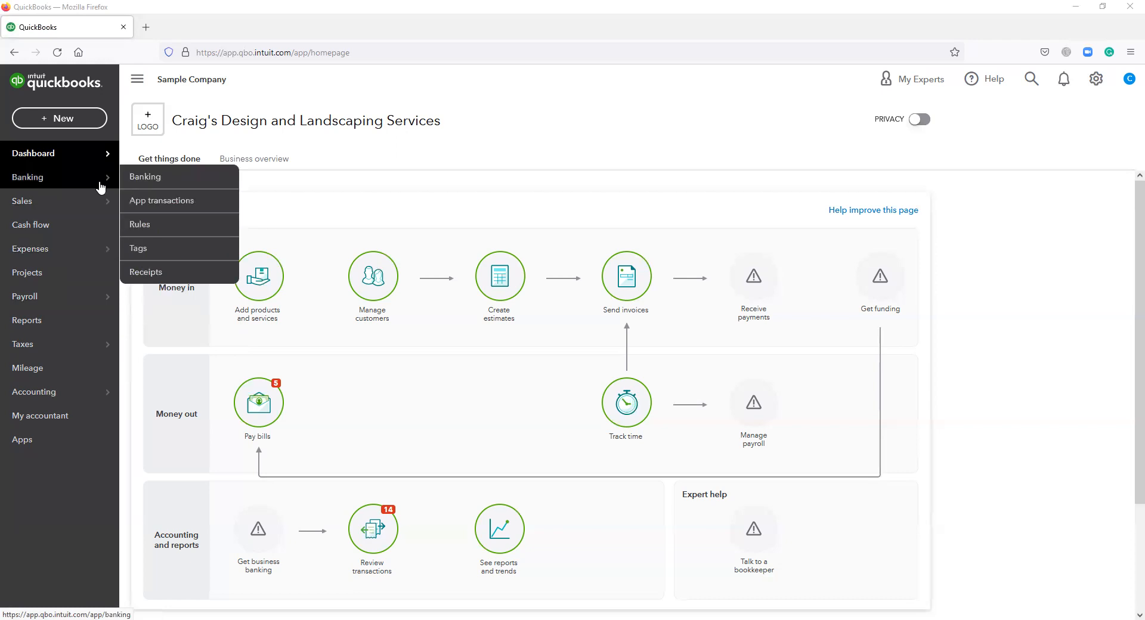
{"action": "left_click", "coordinate": [156, 190]}
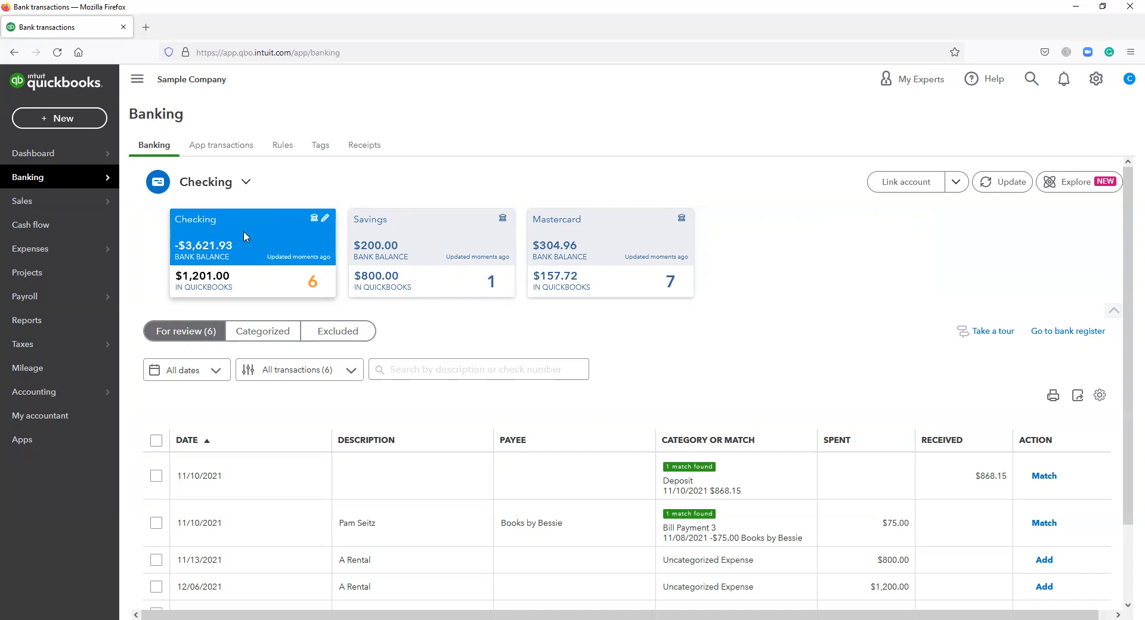
{"action": "scroll", "coordinate": [276, 306], "scroll_direction": "down", "scroll_amount": 2}
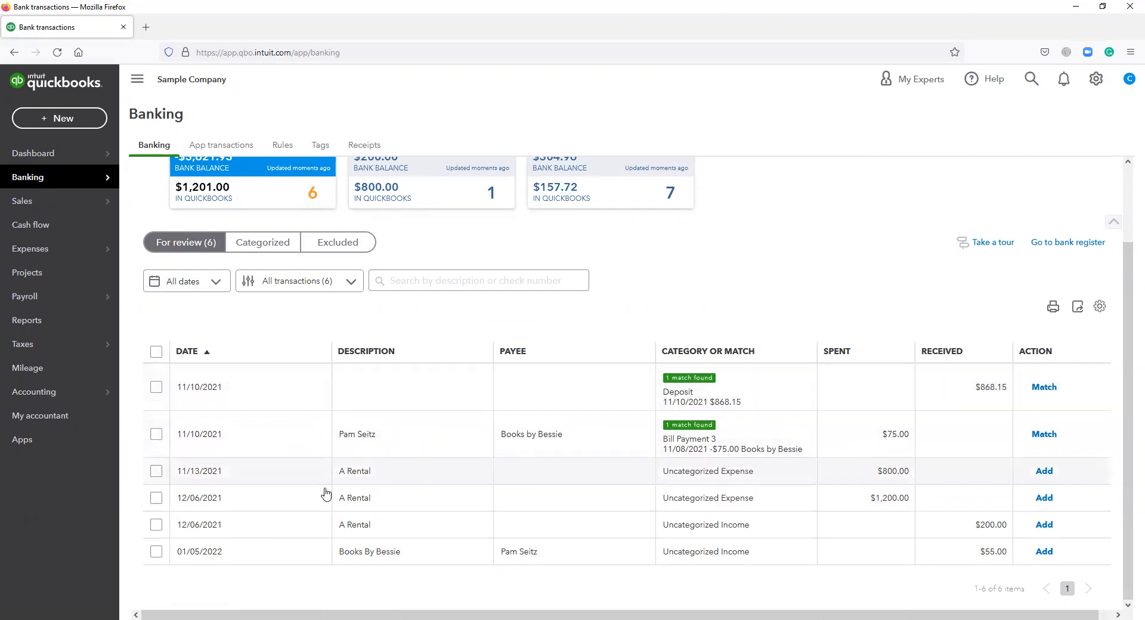
{"action": "left_click", "coordinate": [1044, 388]}
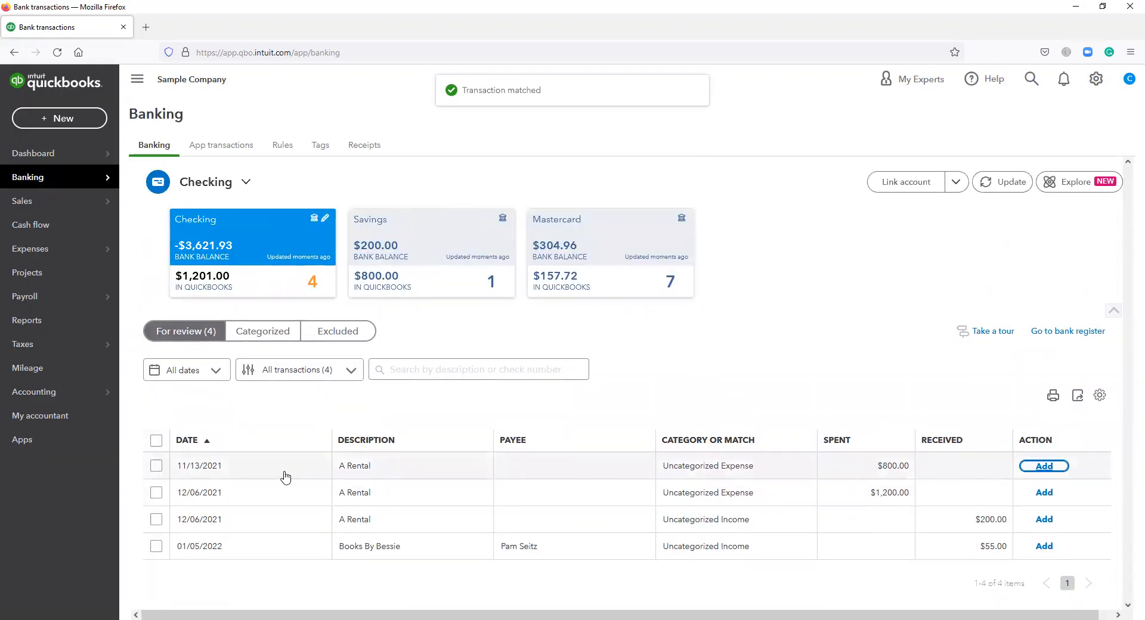
- Expand the 11/13/2021 transaction of $800.00 and save A Rental as a new vendor for it
{"action": "left_click", "coordinate": [286, 472]}
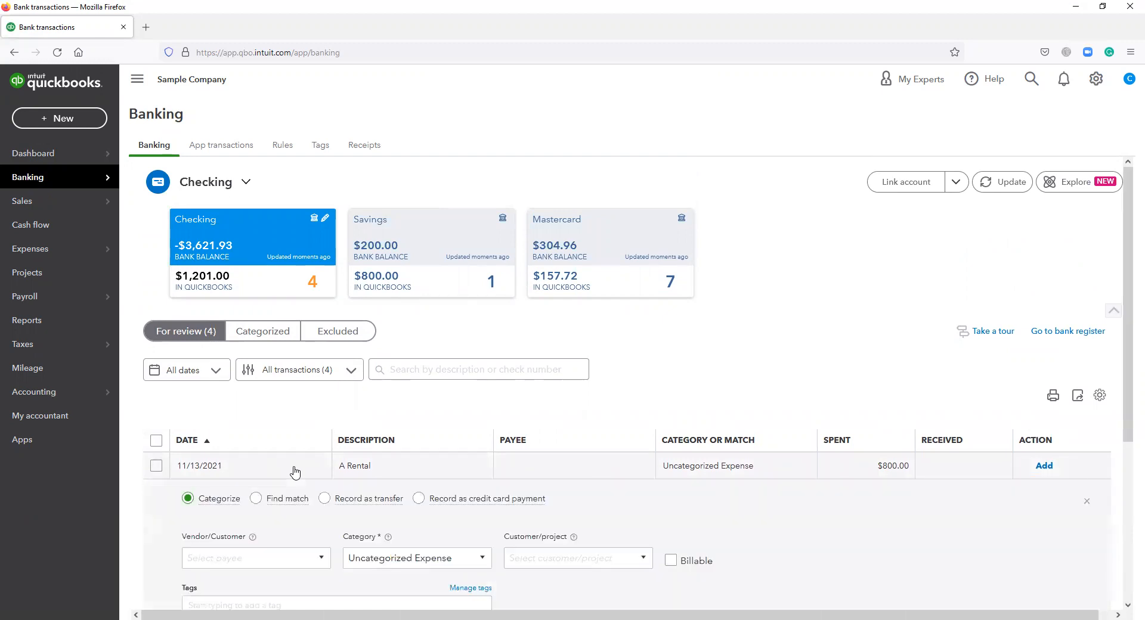
{"action": "left_click", "coordinate": [301, 558]}
{"action": "type", "text": "A Re"}
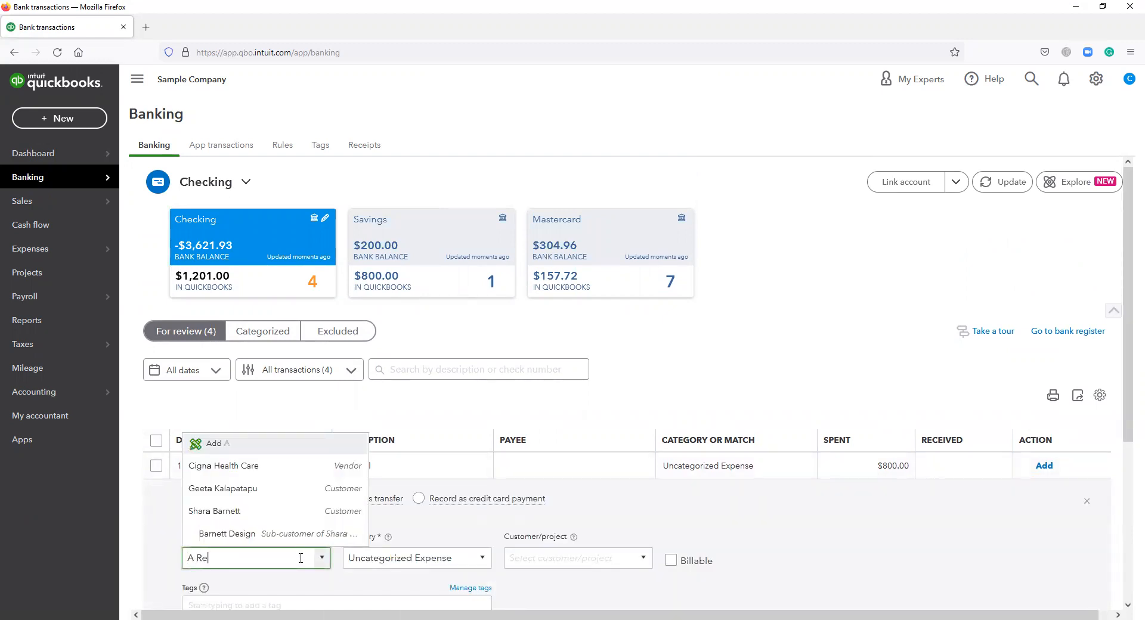
{"action": "type", "text": "ntal"}
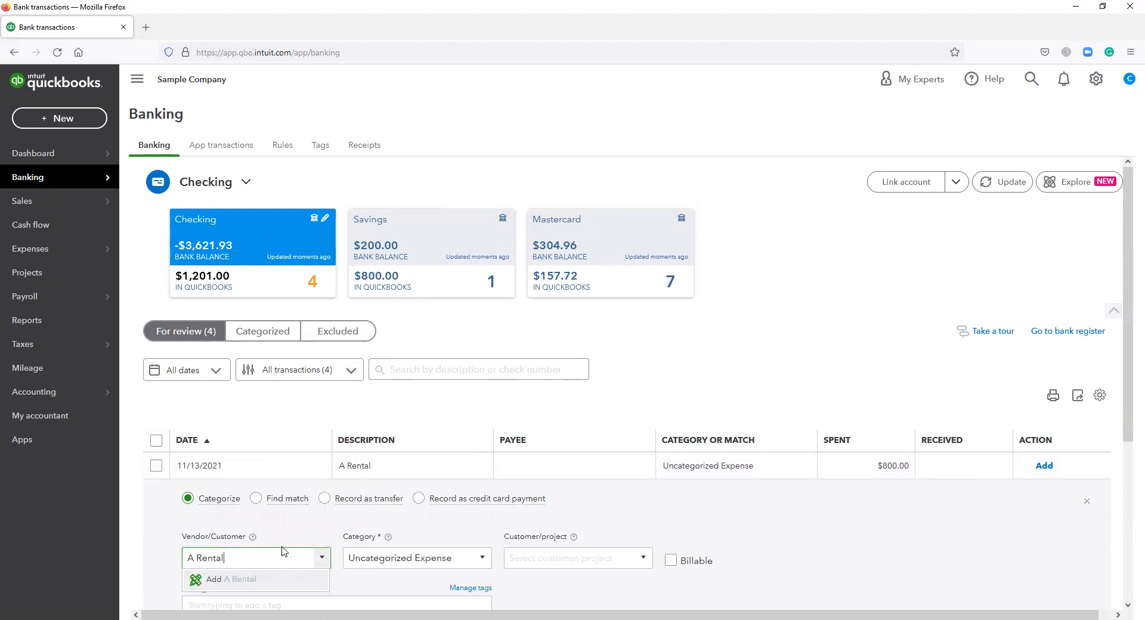
{"action": "left_click", "coordinate": [239, 580]}
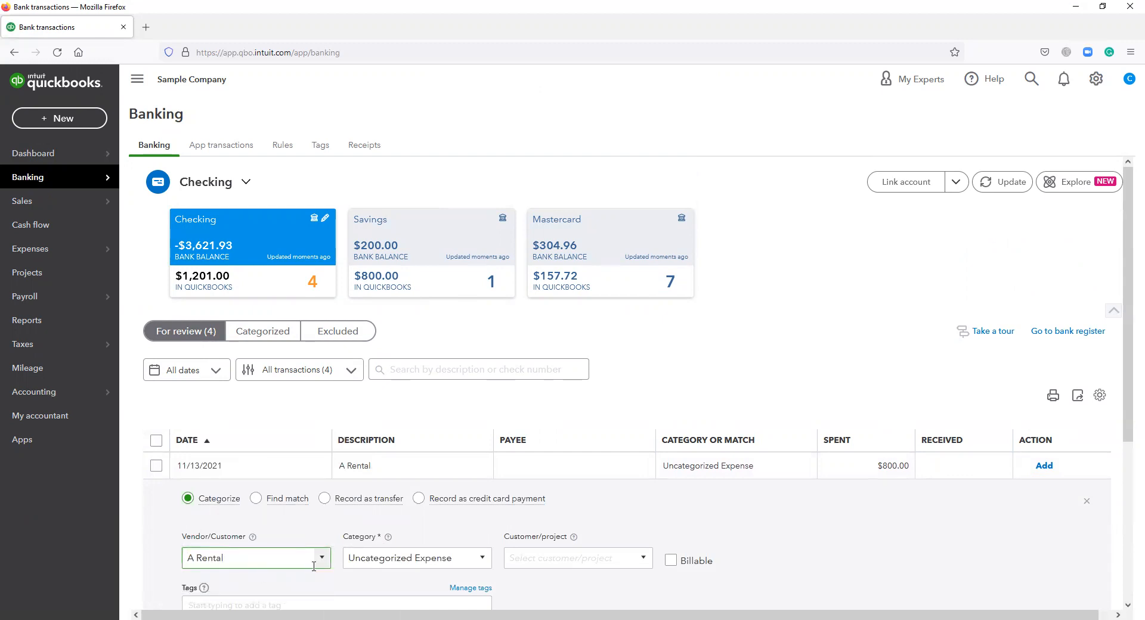
{"action": "left_click", "coordinate": [356, 363]}
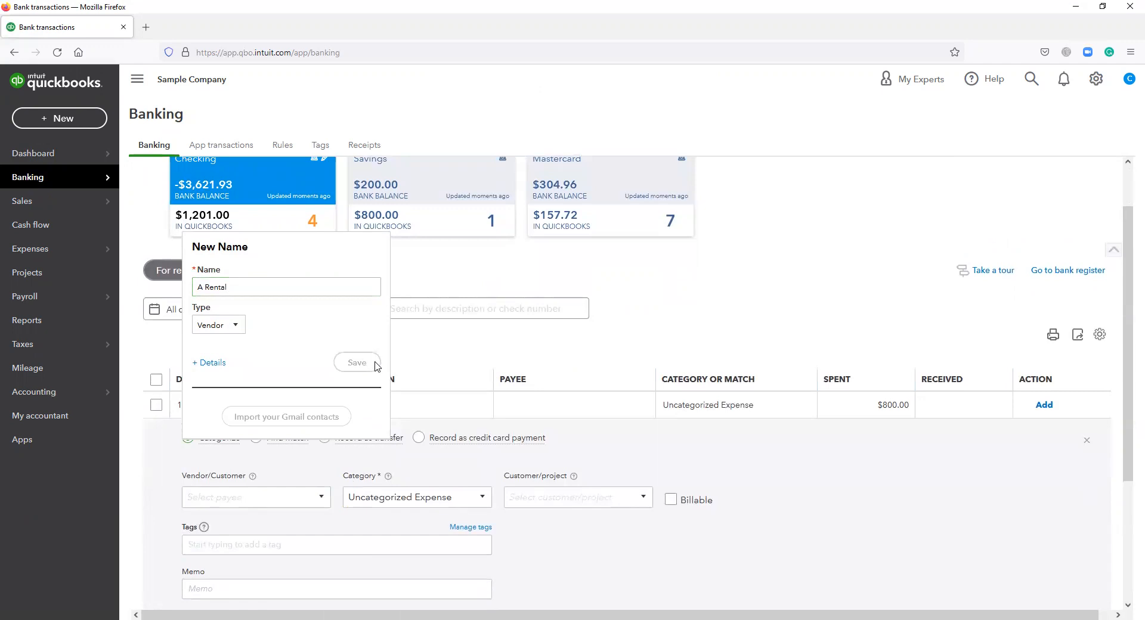
- Categorize the $800.00 A Rental transaction as Travel and add it to the books
{"action": "left_click", "coordinate": [483, 498]}
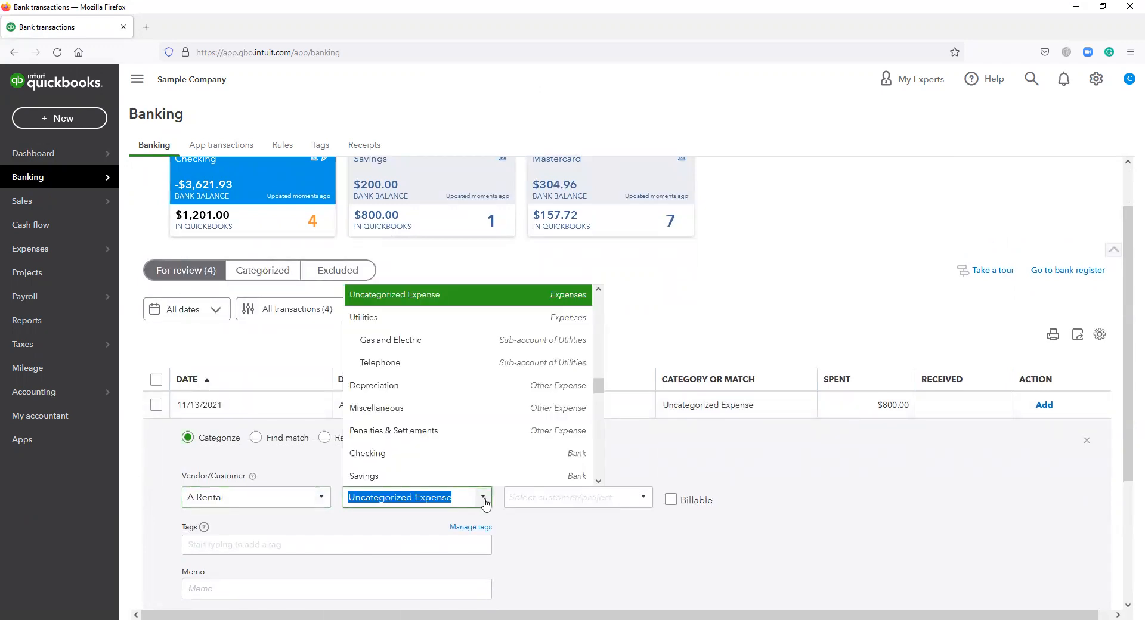
{"action": "scroll", "coordinate": [479, 459], "scroll_direction": "up", "scroll_amount": 3}
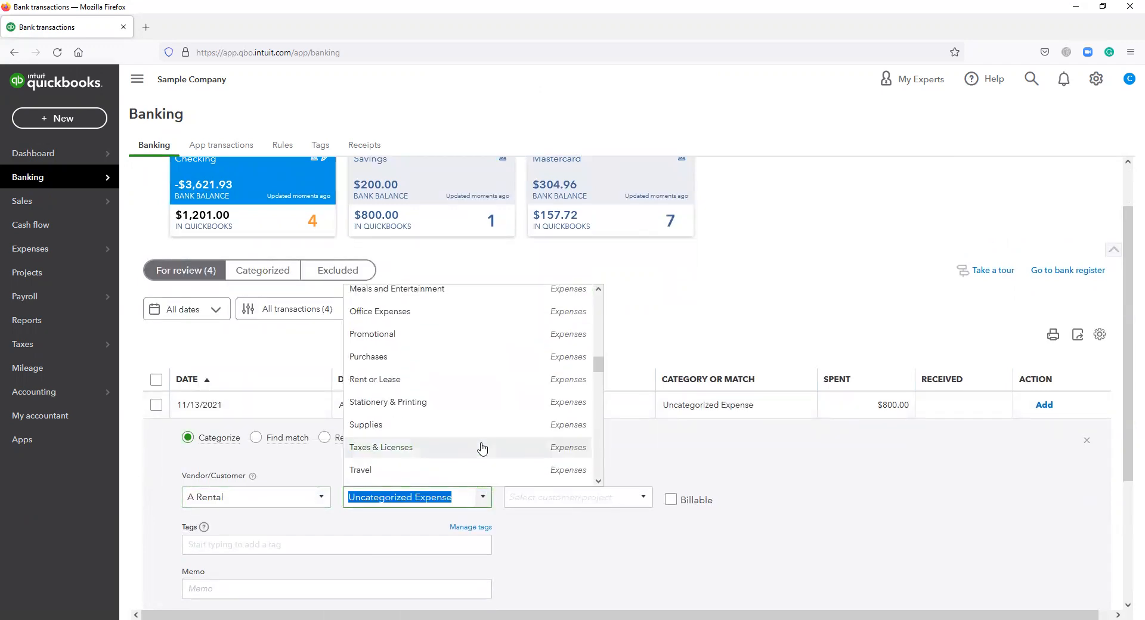
{"action": "left_click", "coordinate": [456, 470]}
{"action": "scroll", "coordinate": [844, 547], "scroll_direction": "down", "scroll_amount": 3}
{"action": "left_click", "coordinate": [1047, 470]}
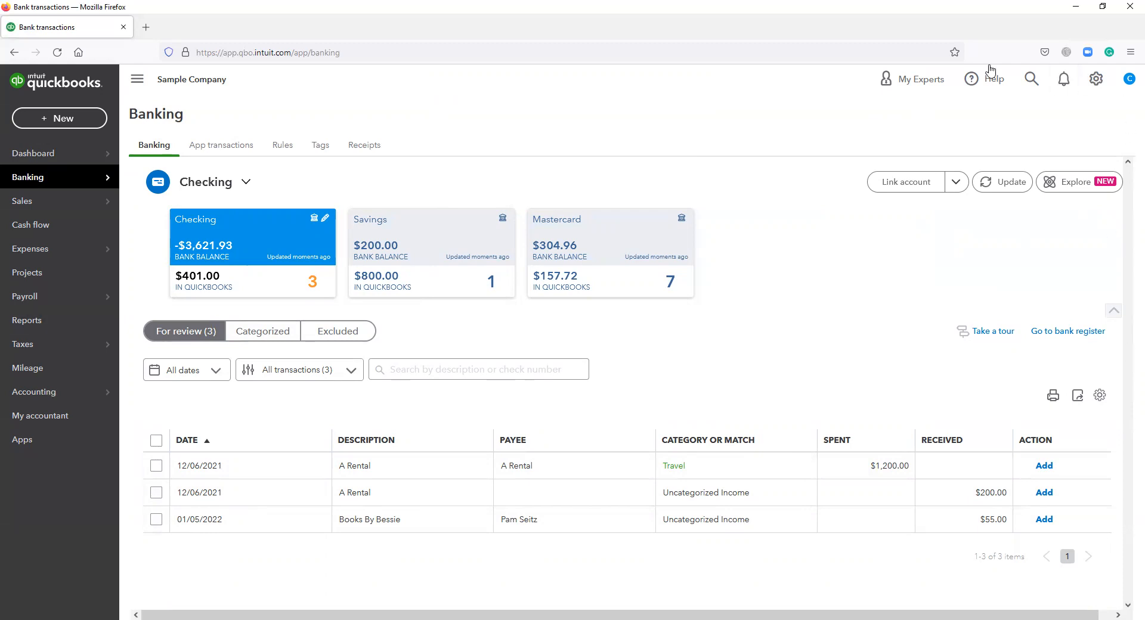
- Start reconciling the Checking account with an ending balance of 1,201.00 and an ending date of 11/30/2021
{"action": "left_click", "coordinate": [1098, 79]}
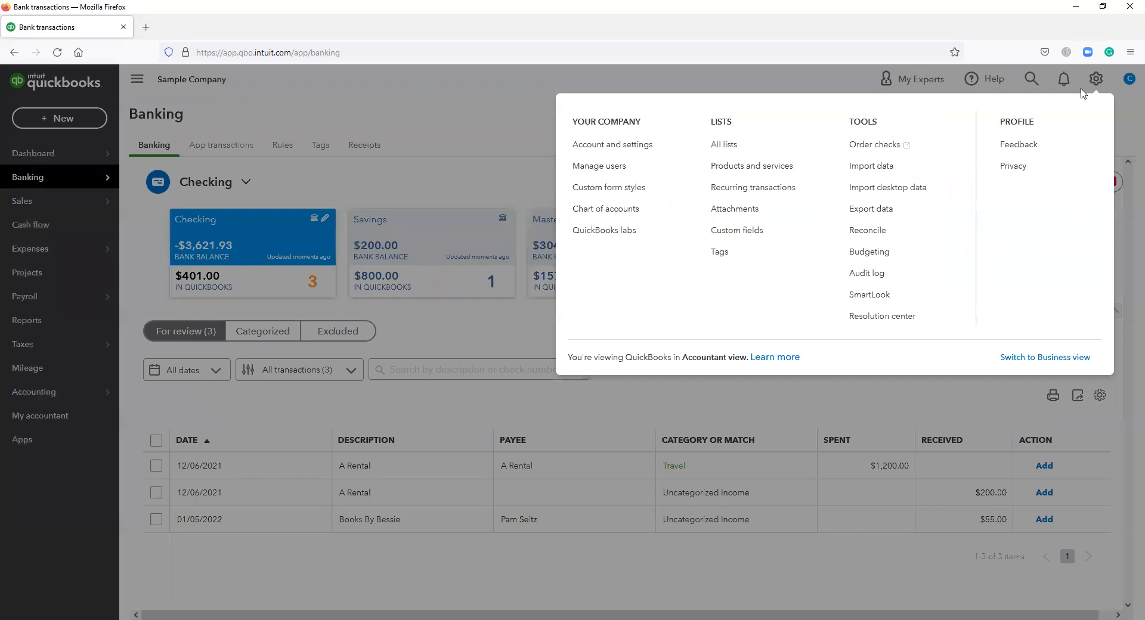
{"action": "left_click", "coordinate": [905, 233]}
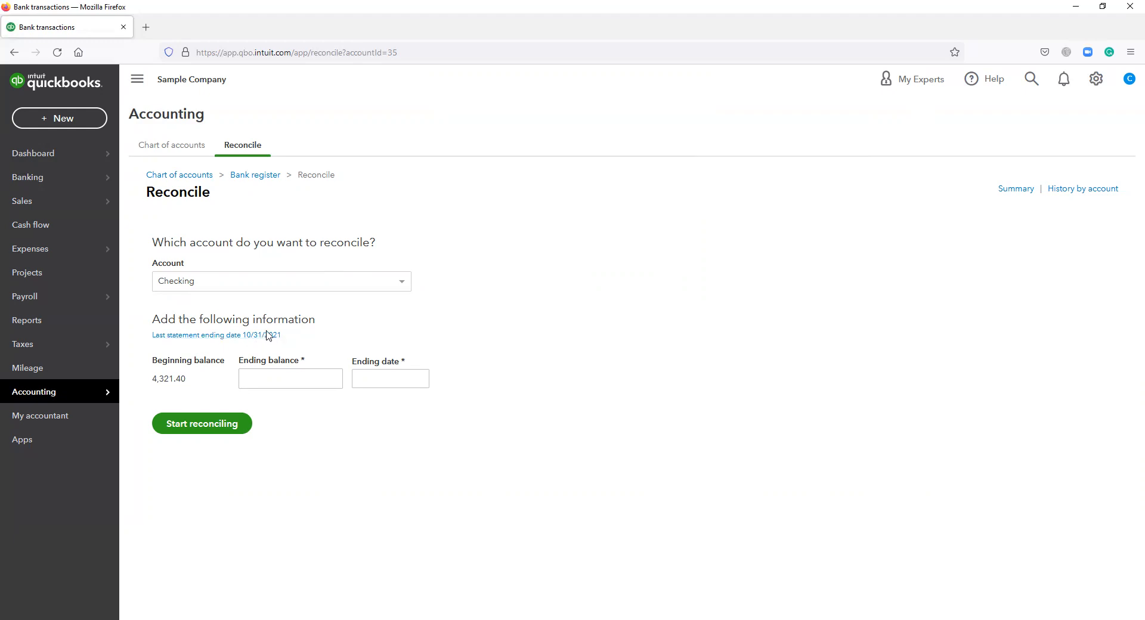
{"action": "left_click", "coordinate": [275, 374]}
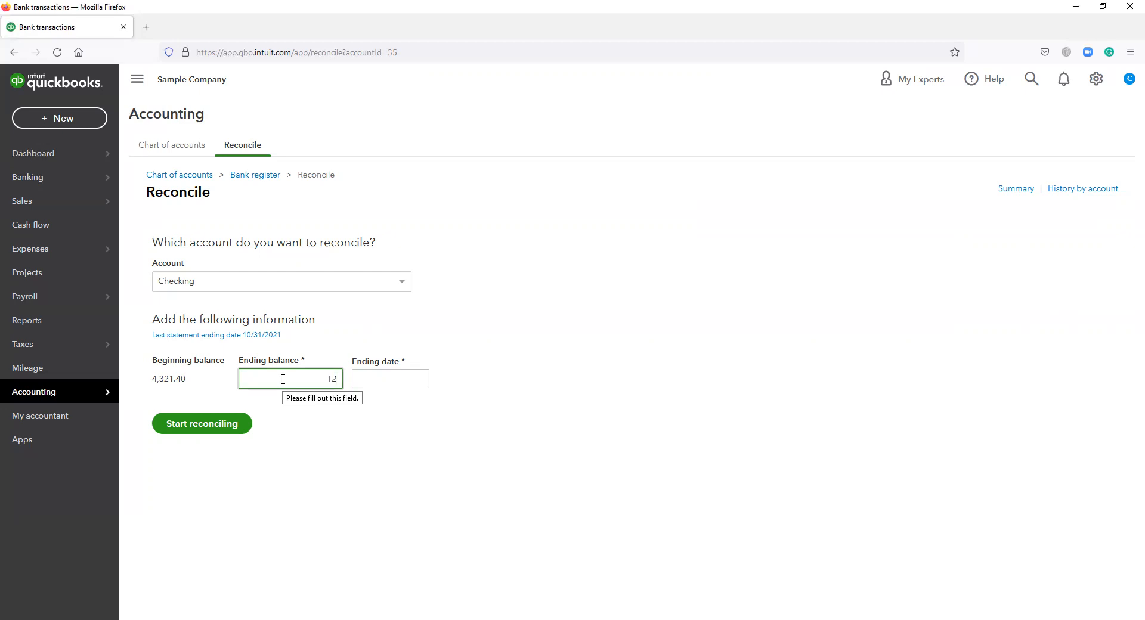
{"action": "type", "text": "1.00"}
{"action": "key", "text": "Tab"}
{"action": "type", "text": "11/30"}
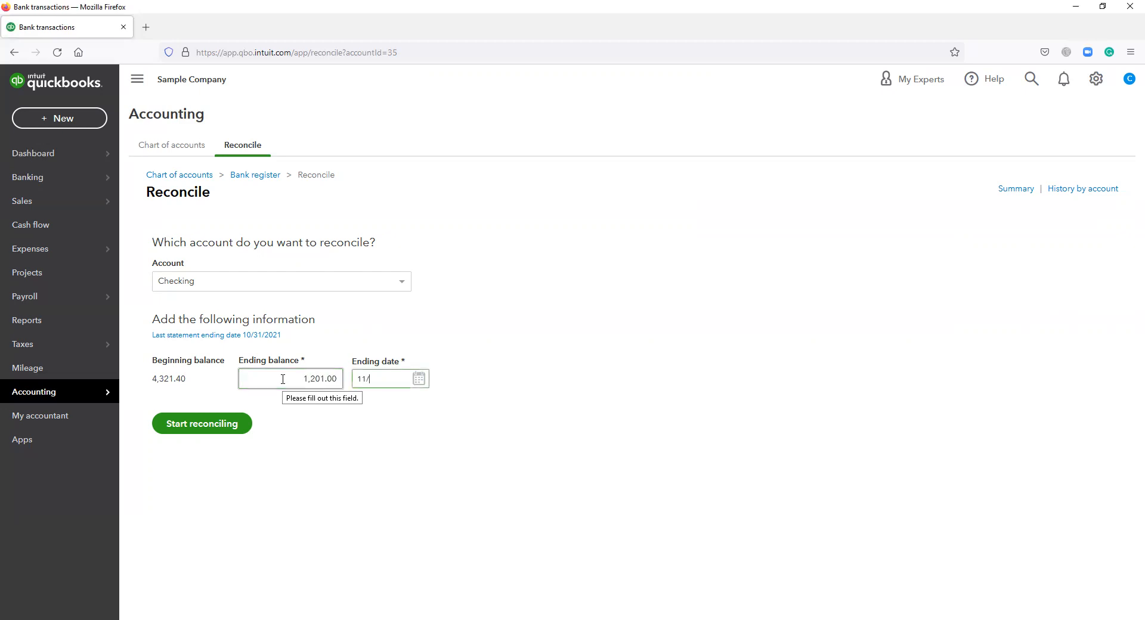
{"action": "key", "text": "Tab"}
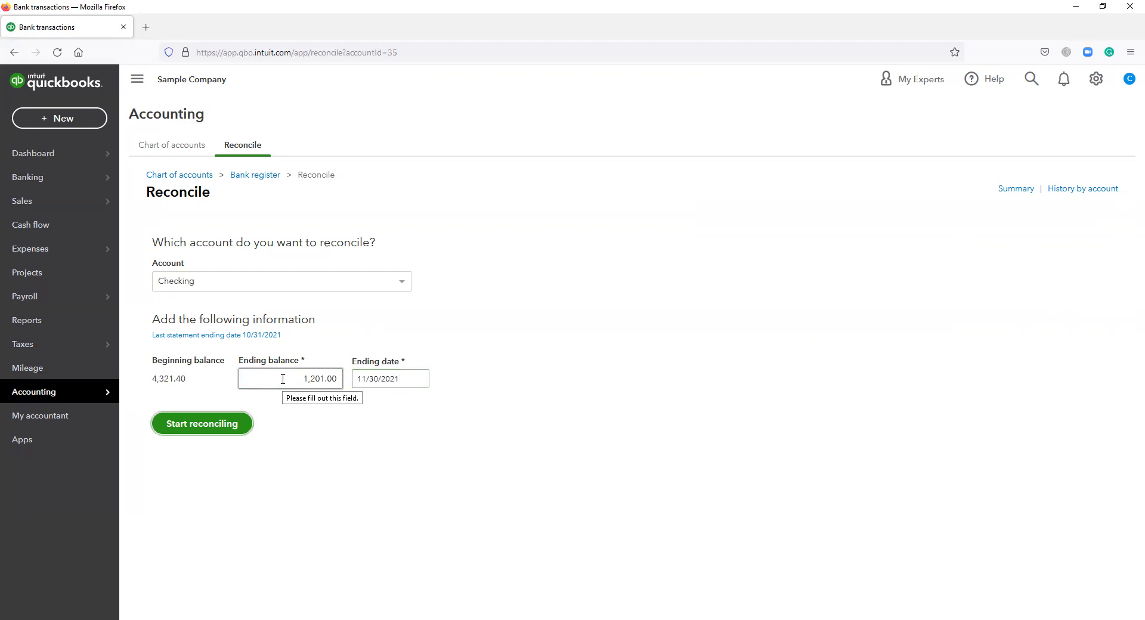
{"action": "left_click", "coordinate": [229, 424]}
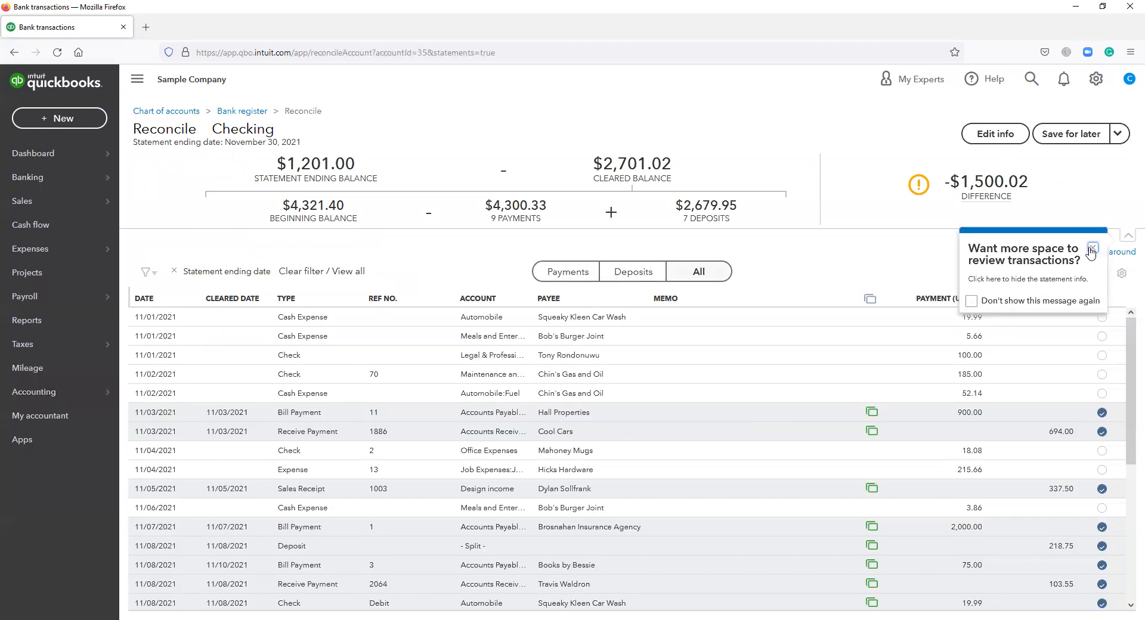
- Dismiss the two display tips and review which listed transactions are cleared or matched to the bank feed
{"action": "left_click", "coordinate": [1092, 249]}
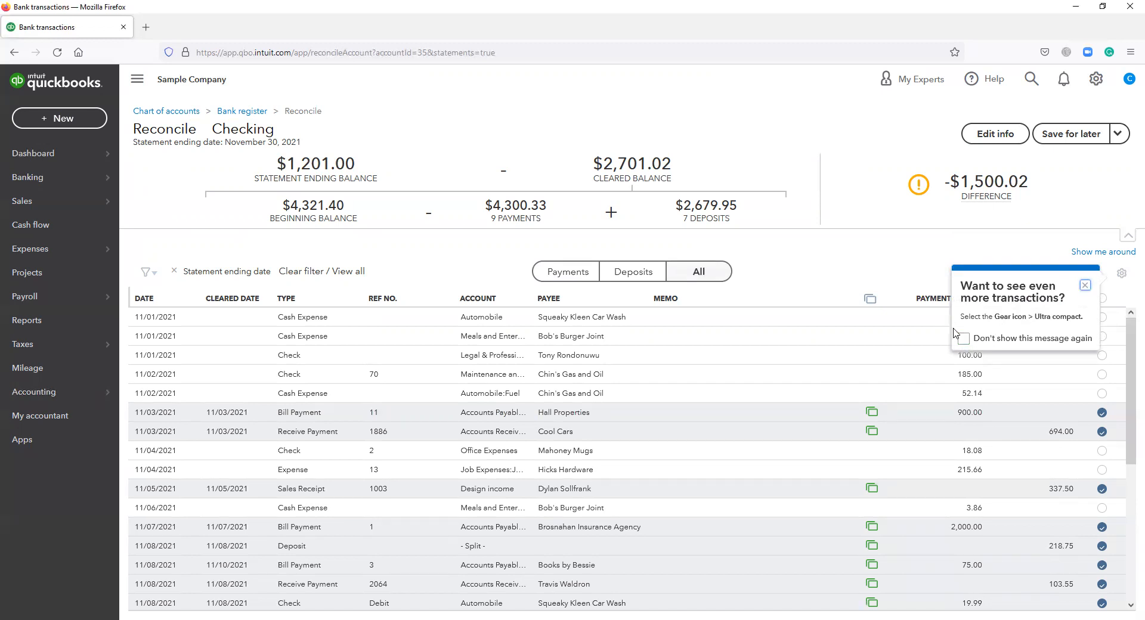
{"action": "left_click", "coordinate": [1085, 287]}
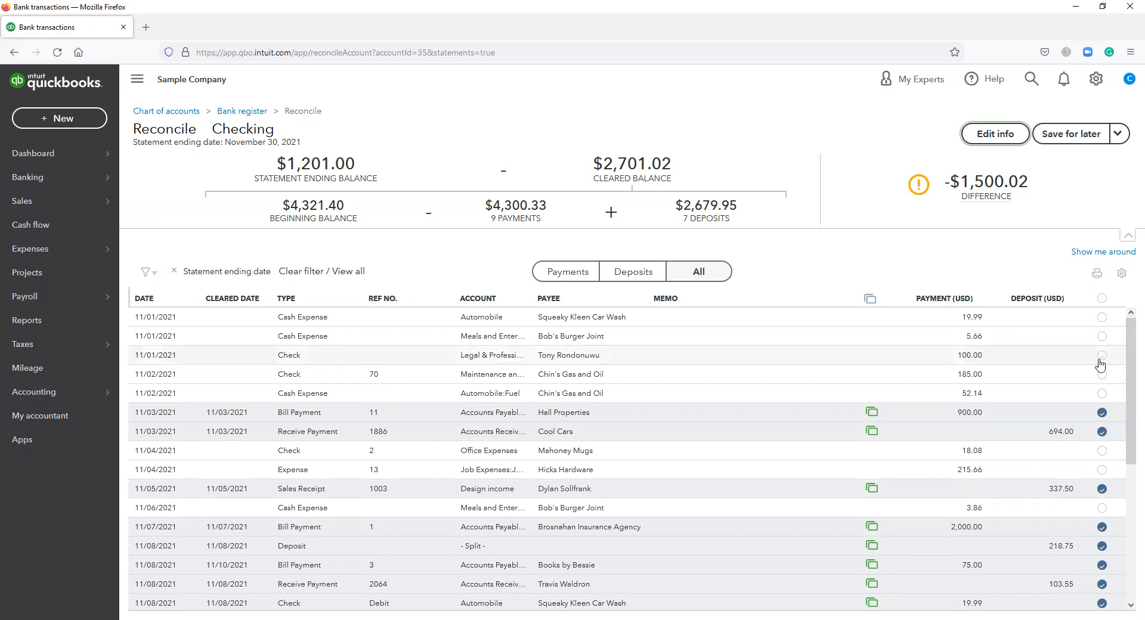
{"action": "scroll", "coordinate": [1099, 378], "scroll_direction": "down", "scroll_amount": 2}
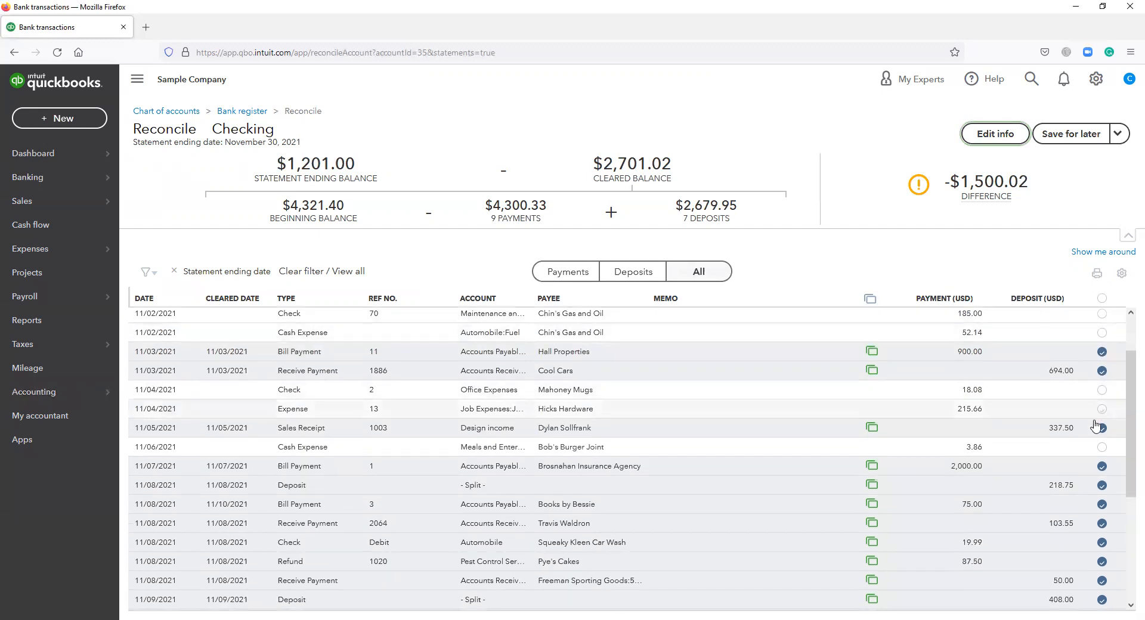
{"action": "scroll", "coordinate": [1102, 405], "scroll_direction": "down", "scroll_amount": 5}
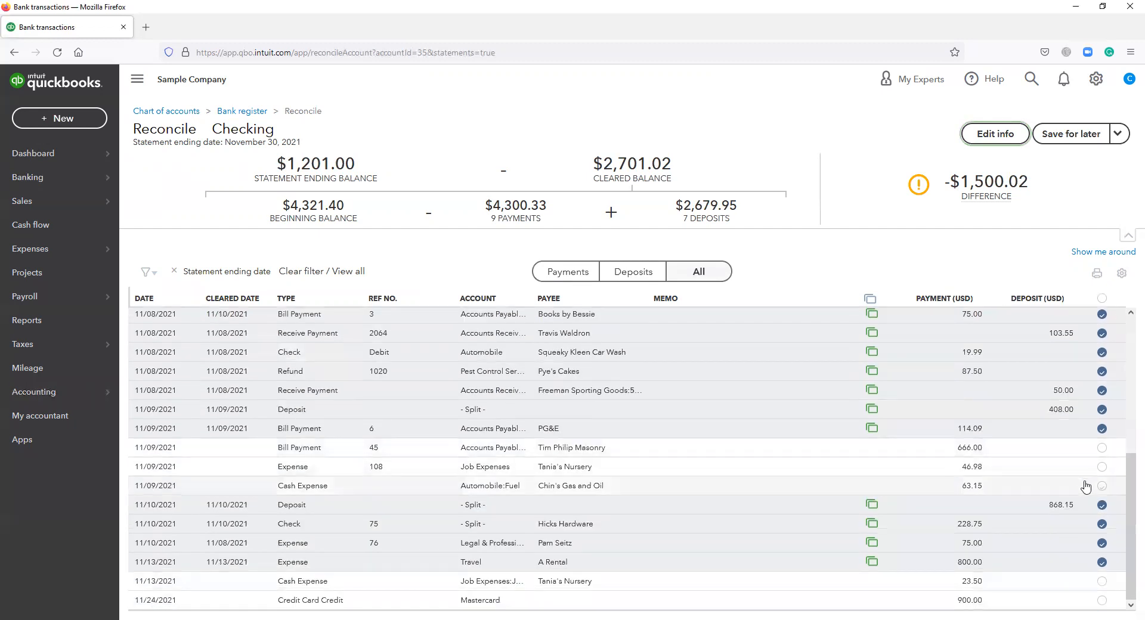
{"action": "scroll", "coordinate": [1085, 487], "scroll_direction": "up", "scroll_amount": 7}
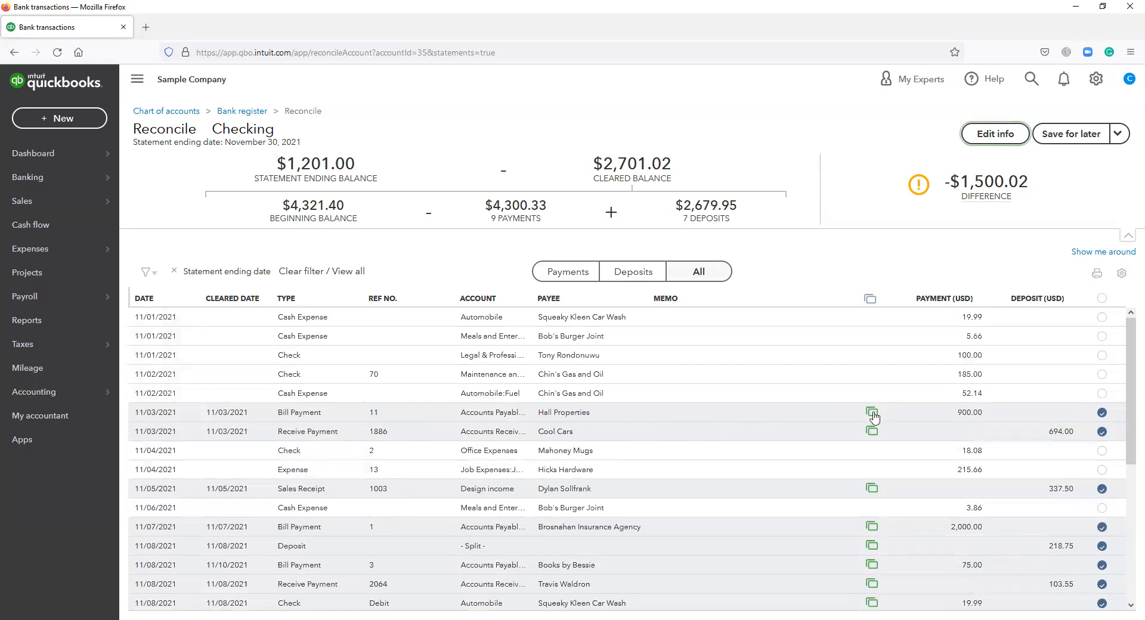
{"action": "mouse_move", "coordinate": [873, 418]}
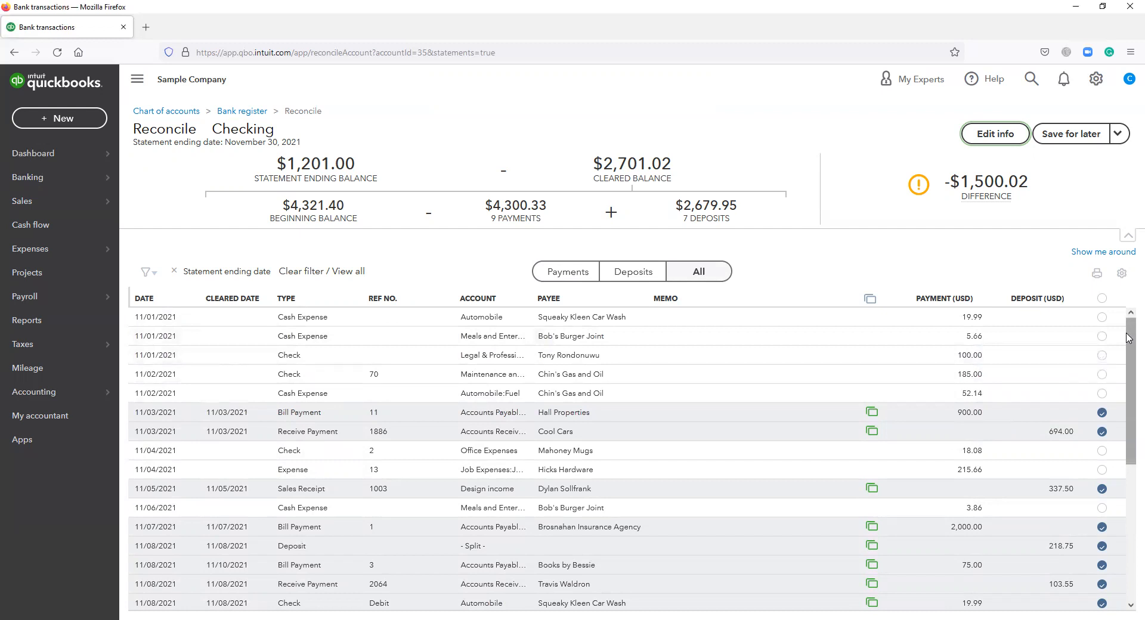
- Mark all uncleared payments dated 11/01/2021 through 11/06/2021 as cleared in the reconciliation
{"action": "left_click", "coordinate": [1102, 316]}
{"action": "left_click", "coordinate": [1102, 335]}
{"action": "left_click", "coordinate": [1102, 355]}
{"action": "left_click", "coordinate": [1103, 374]}
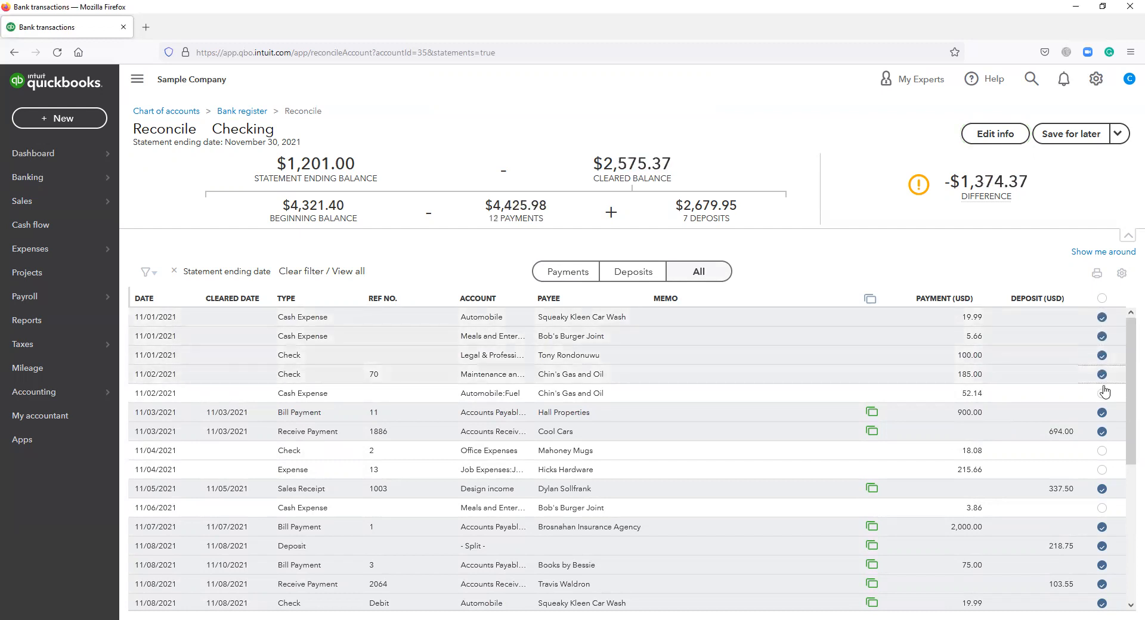
{"action": "left_click", "coordinate": [1102, 393]}
{"action": "left_click", "coordinate": [1102, 451]}
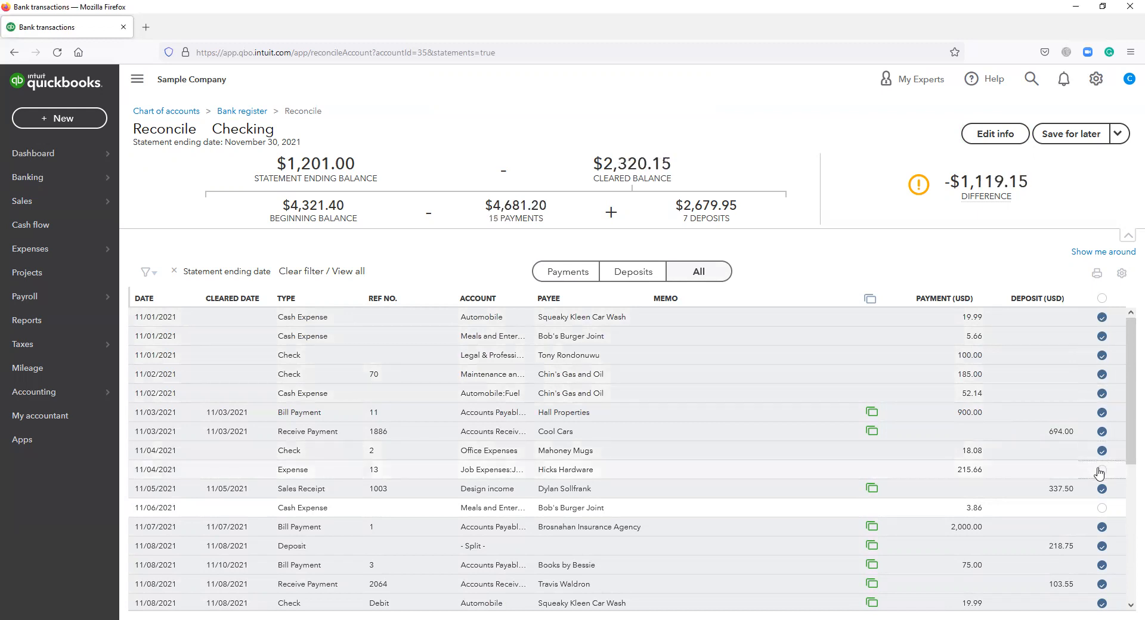
{"action": "left_click", "coordinate": [1102, 470]}
{"action": "left_click", "coordinate": [1103, 508]}
- Mark the 46.98, 63.15 and 23.50 expenses and the 11/24/2021 Mastercard payment of 900.00 as cleared
{"action": "scroll", "coordinate": [1109, 501], "scroll_direction": "down", "scroll_amount": 4}
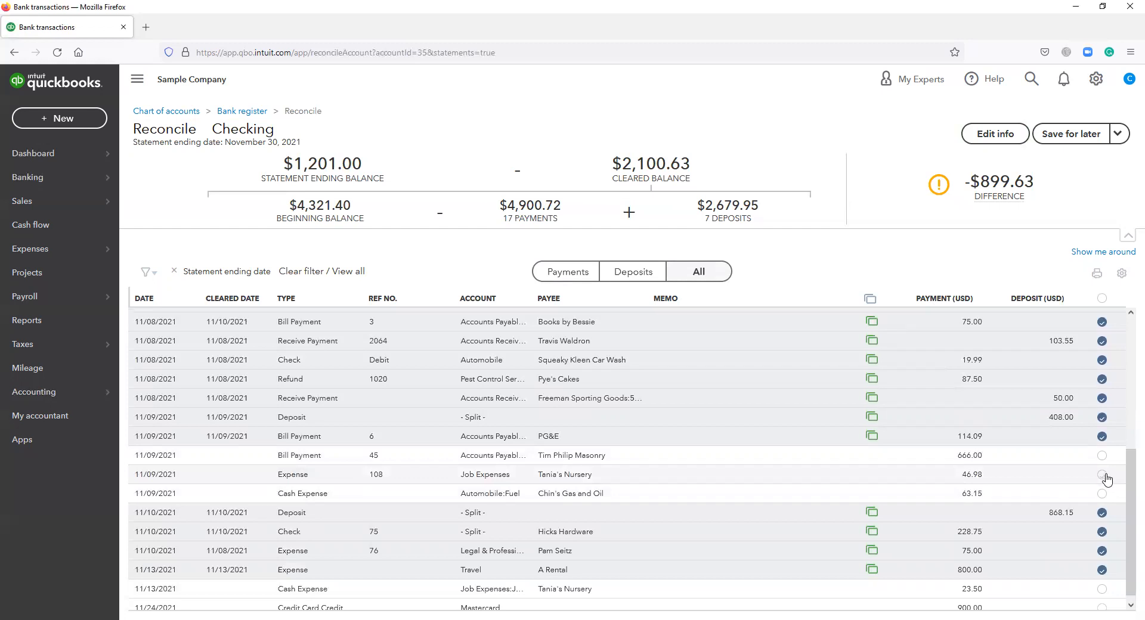
{"action": "left_click", "coordinate": [1102, 475]}
{"action": "left_click", "coordinate": [1102, 494]}
{"action": "scroll", "coordinate": [1102, 494], "scroll_direction": "down", "scroll_amount": 1}
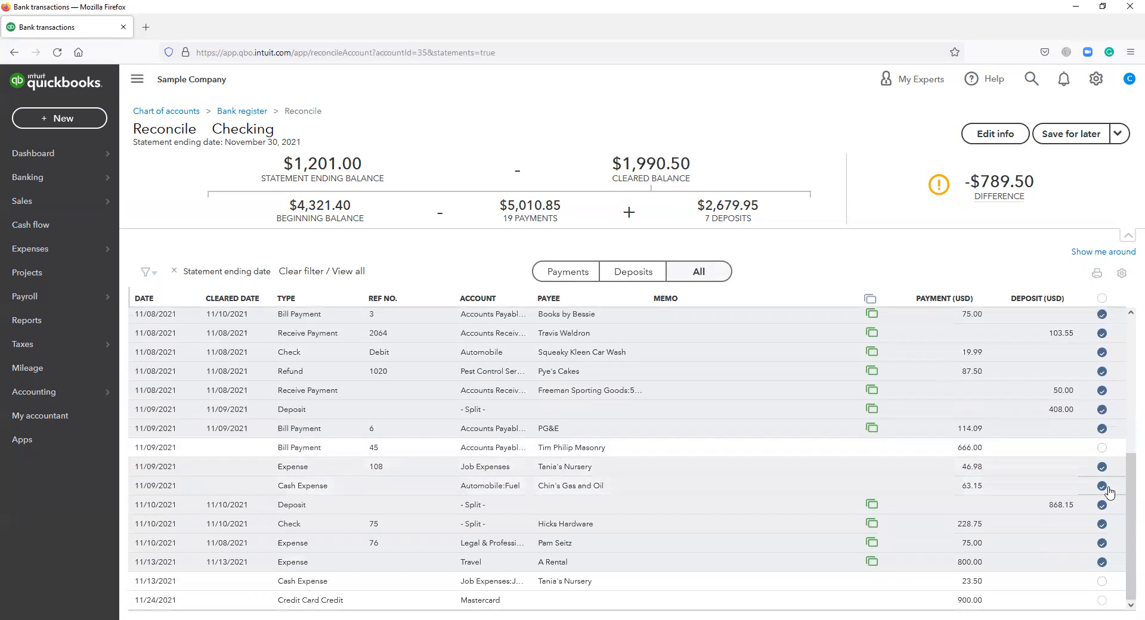
{"action": "left_click", "coordinate": [1102, 582]}
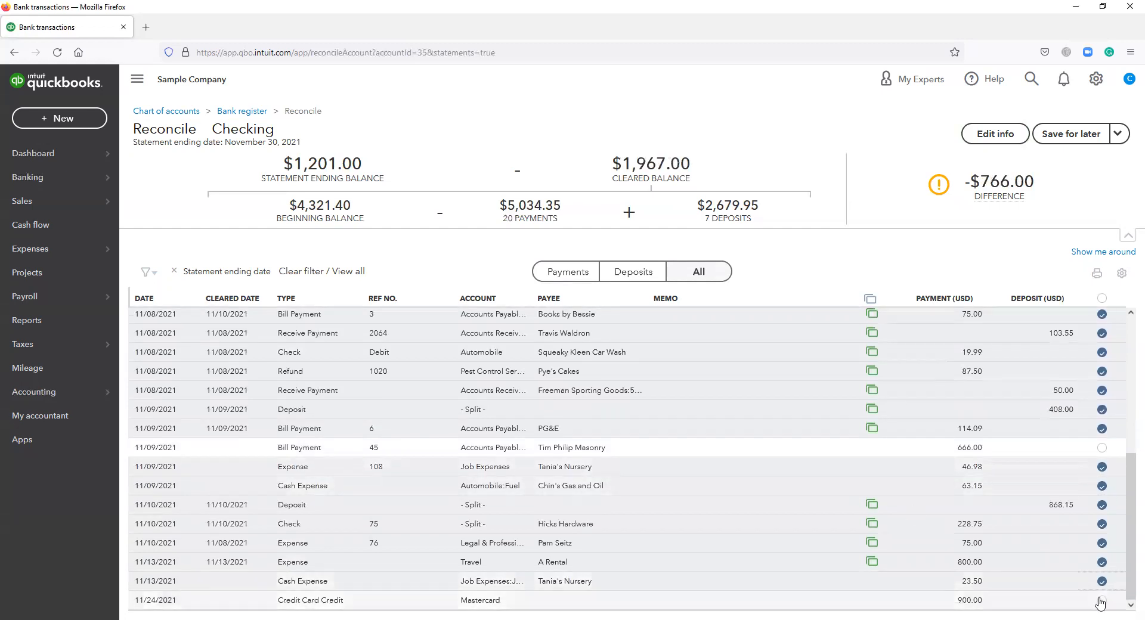
{"action": "left_click", "coordinate": [1102, 600]}
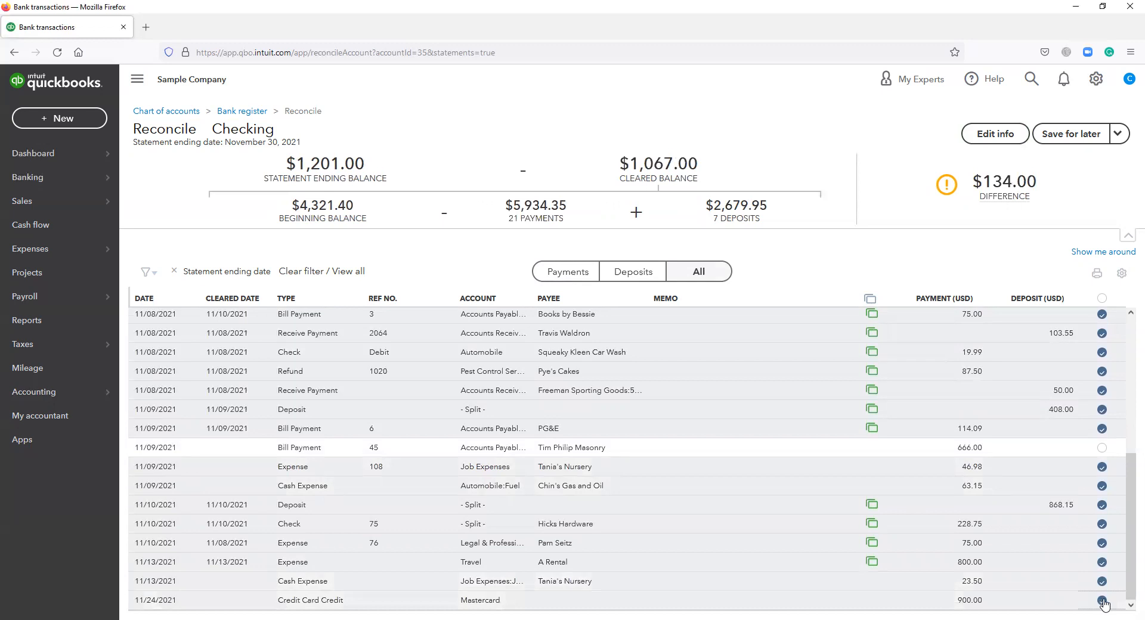
- Mark the 666.00 bill payment of 11/09/2021 as cleared and unmark the 800.00 A Rental expense
{"action": "scroll", "coordinate": [1103, 604], "scroll_direction": "up", "scroll_amount": 5}
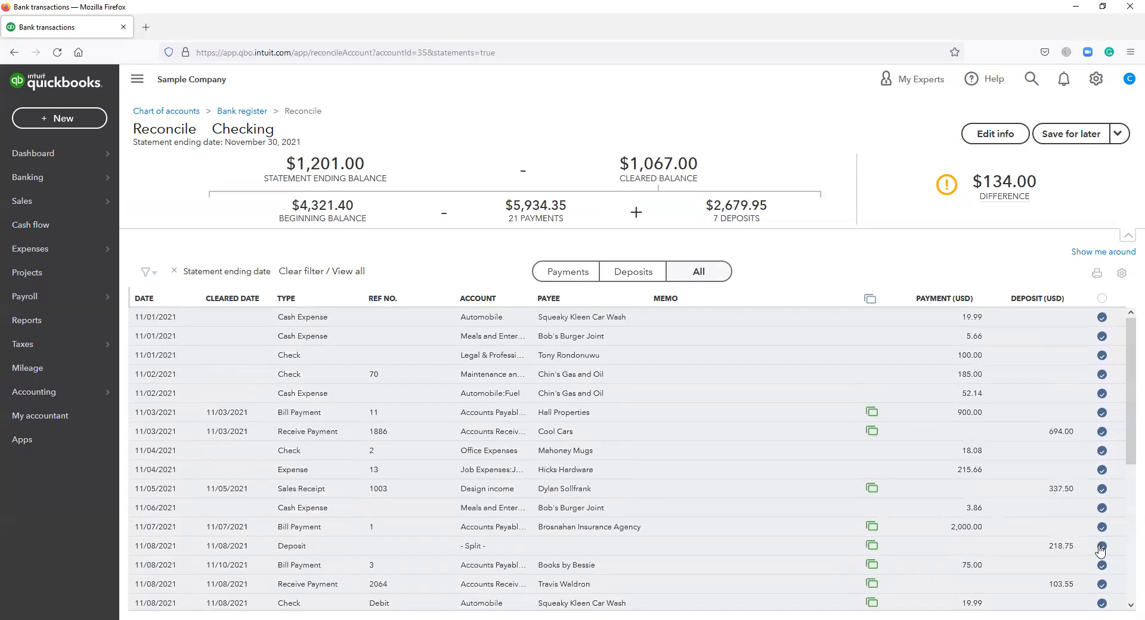
{"action": "scroll", "coordinate": [1091, 561], "scroll_direction": "down", "scroll_amount": 4}
{"action": "left_click", "coordinate": [1103, 448]}
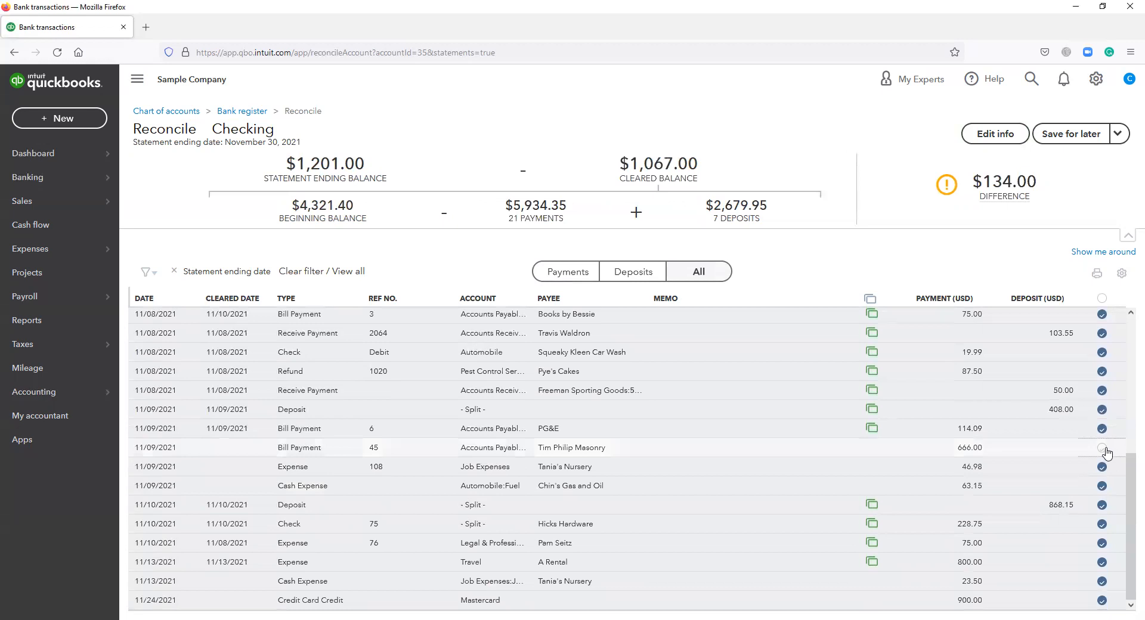
{"action": "left_click", "coordinate": [1102, 562]}
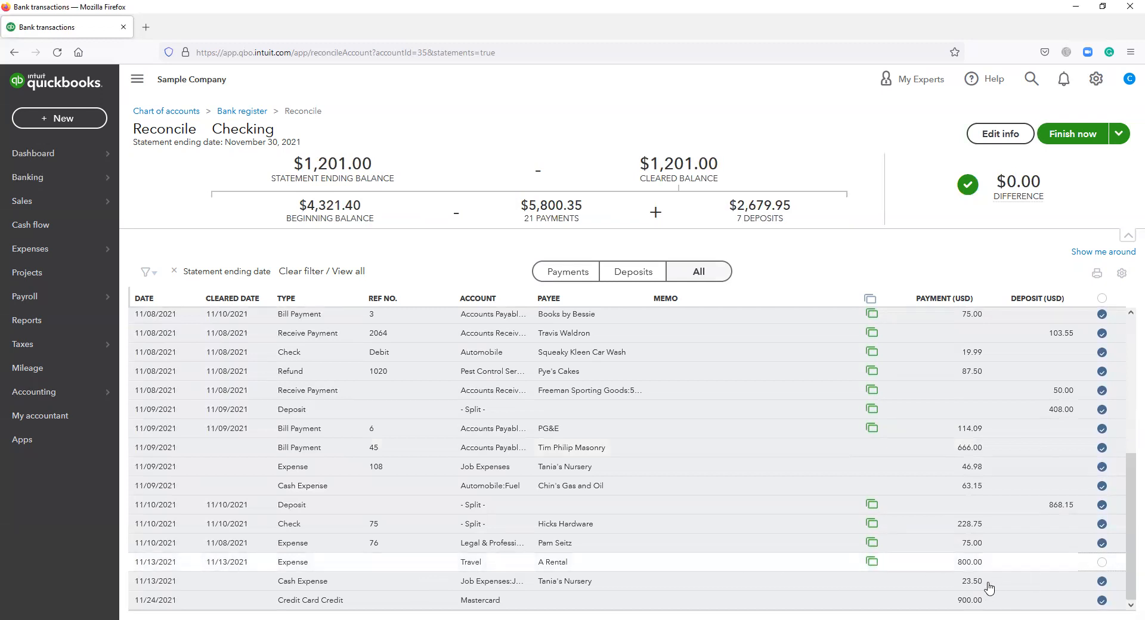
{"action": "scroll", "coordinate": [987, 587], "scroll_direction": "up", "scroll_amount": 4}
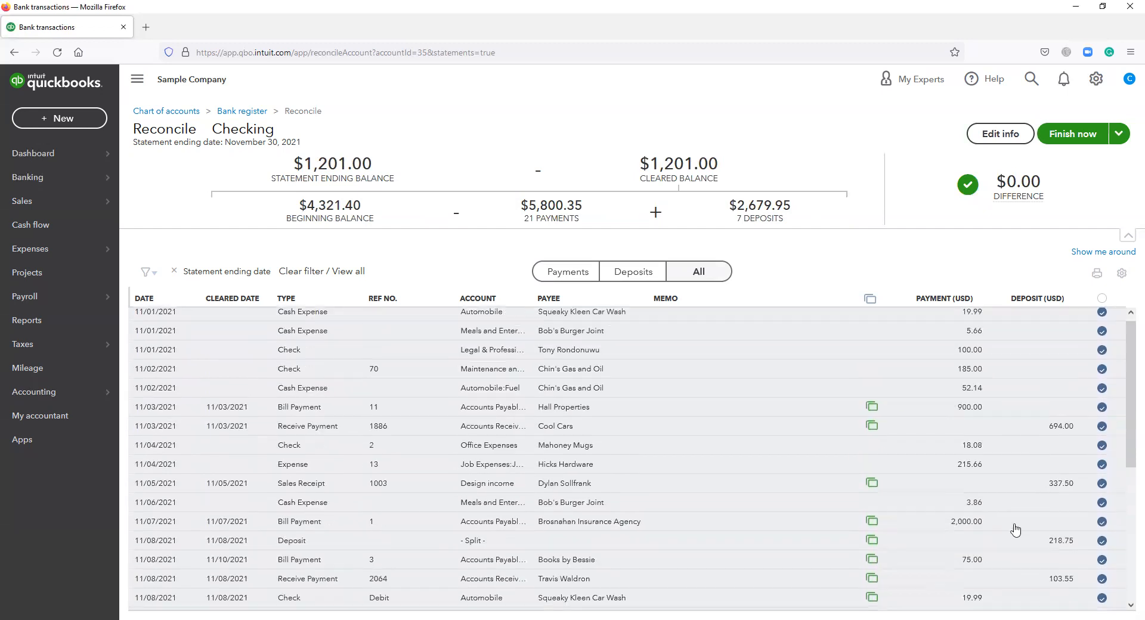
{"action": "mouse_move", "coordinate": [1021, 175]}
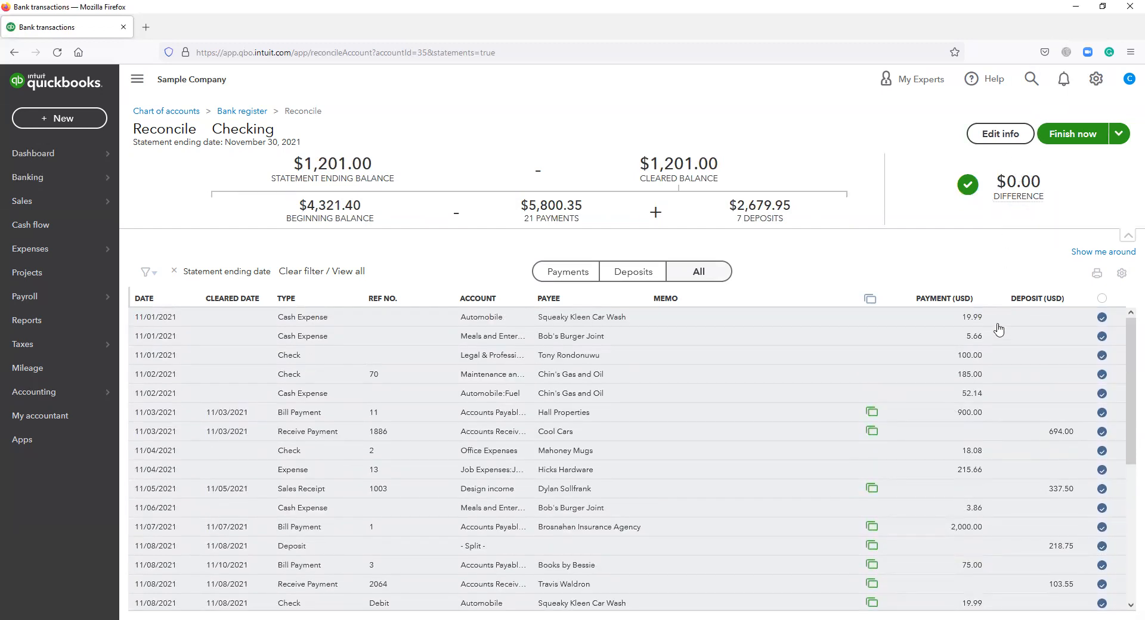
- Try marking the 800.00 A Rental expense of 11/13/2021 as cleared and unmark it again
{"action": "scroll", "coordinate": [999, 329], "scroll_direction": "down", "scroll_amount": 5}
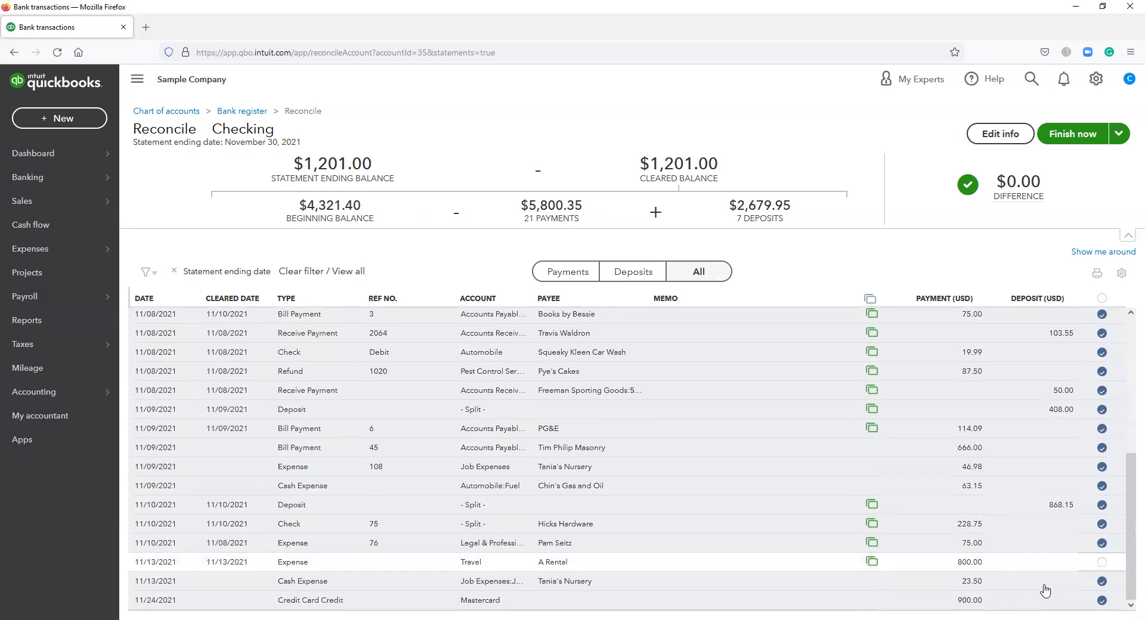
{"action": "left_click", "coordinate": [1102, 562]}
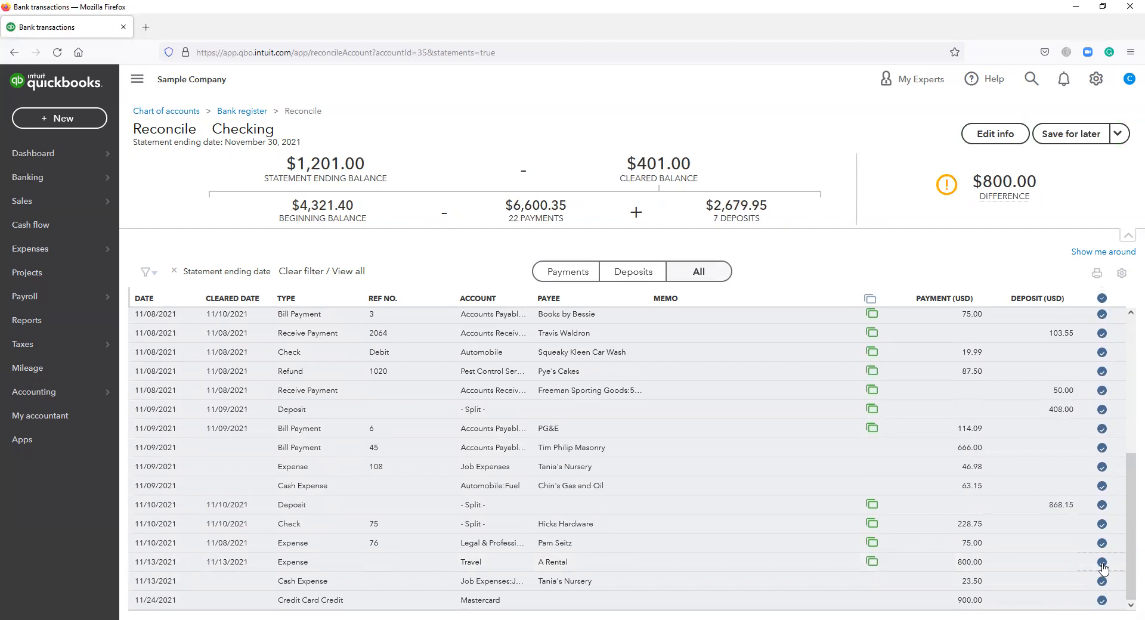
{"action": "left_click", "coordinate": [1102, 567]}
{"action": "scroll", "coordinate": [1065, 382], "scroll_direction": "up", "scroll_amount": 4}
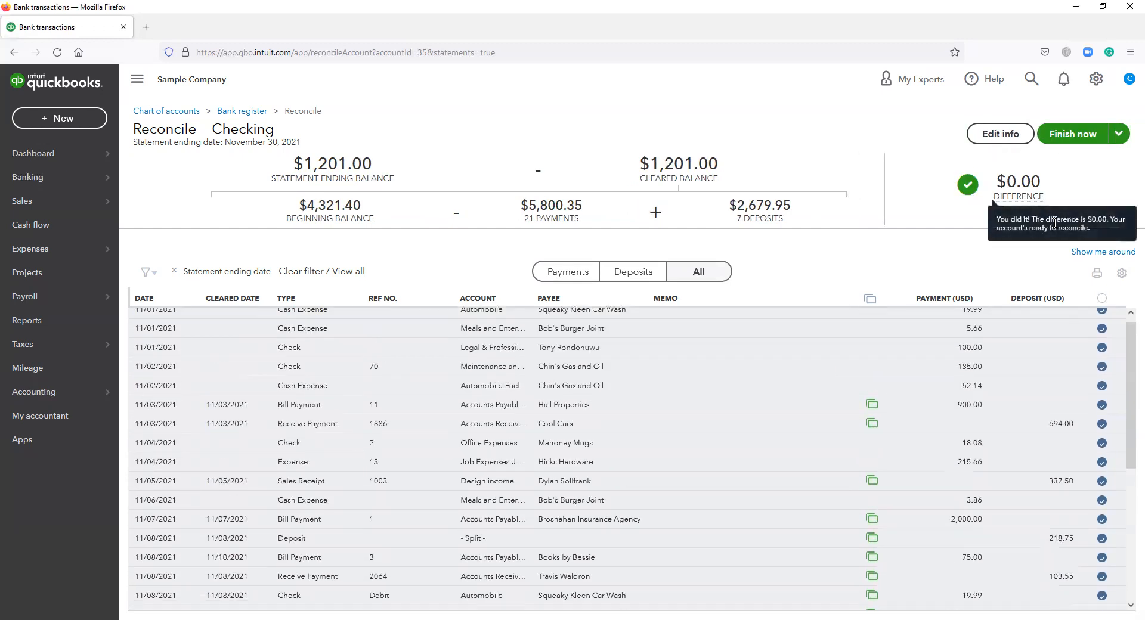
- Check the list of cleared transactions and the difference, finish the Checking reconciliation and open its reconciliation report
{"action": "scroll", "coordinate": [1073, 505], "scroll_direction": "down", "scroll_amount": 1}
{"action": "scroll", "coordinate": [1073, 429], "scroll_direction": "down", "scroll_amount": 3}
{"action": "scroll", "coordinate": [1074, 493], "scroll_direction": "up", "scroll_amount": 4}
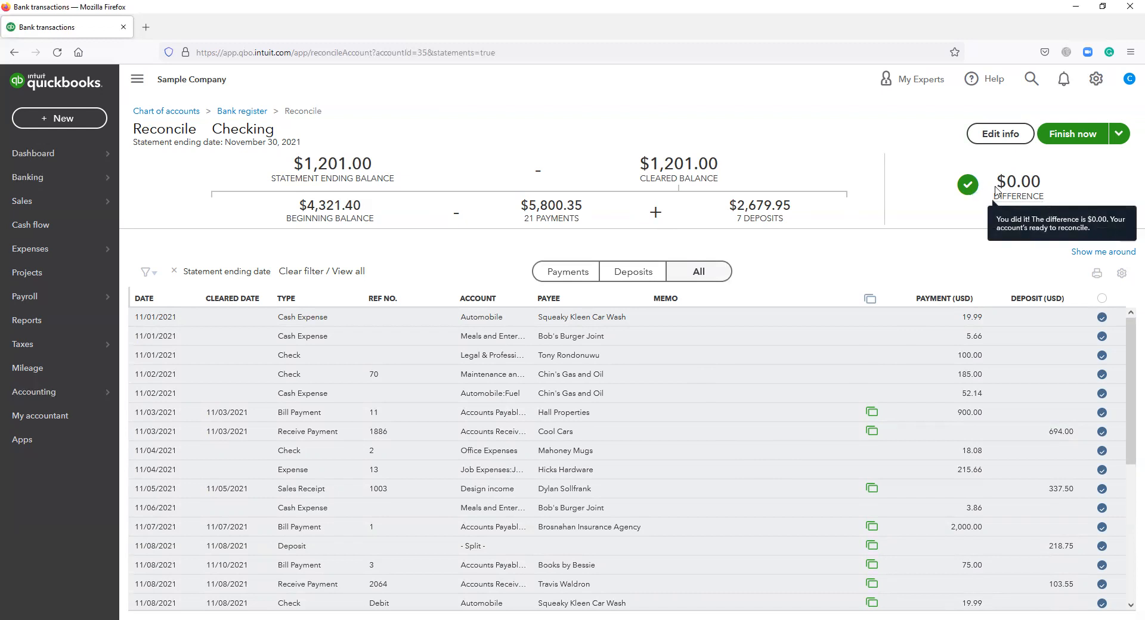
{"action": "mouse_move", "coordinate": [1000, 195]}
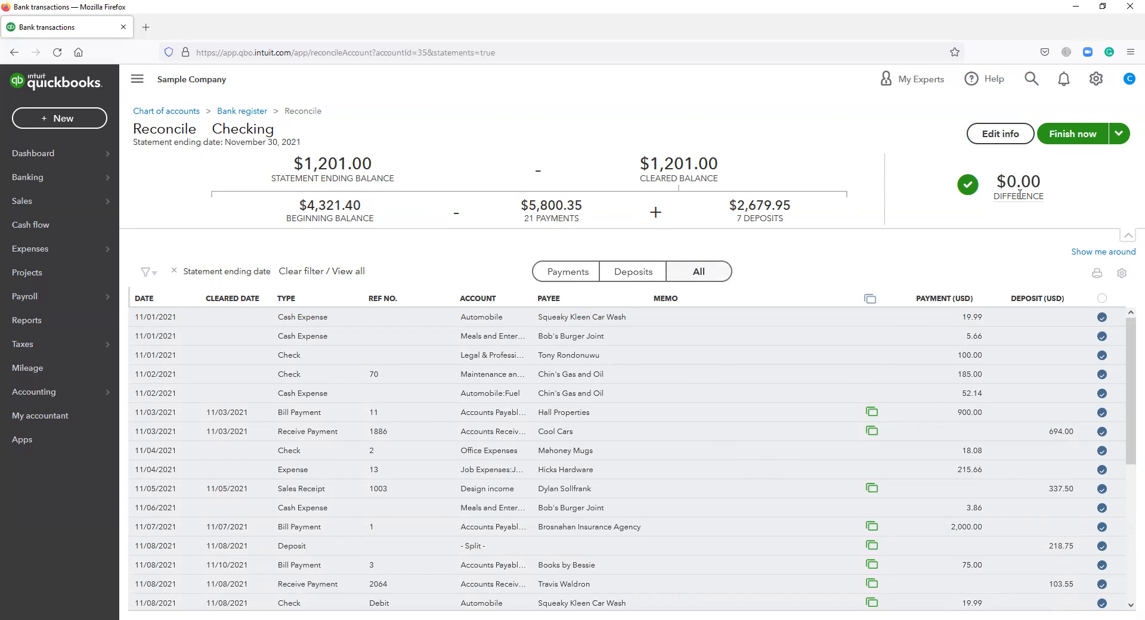
{"action": "left_click", "coordinate": [1081, 138]}
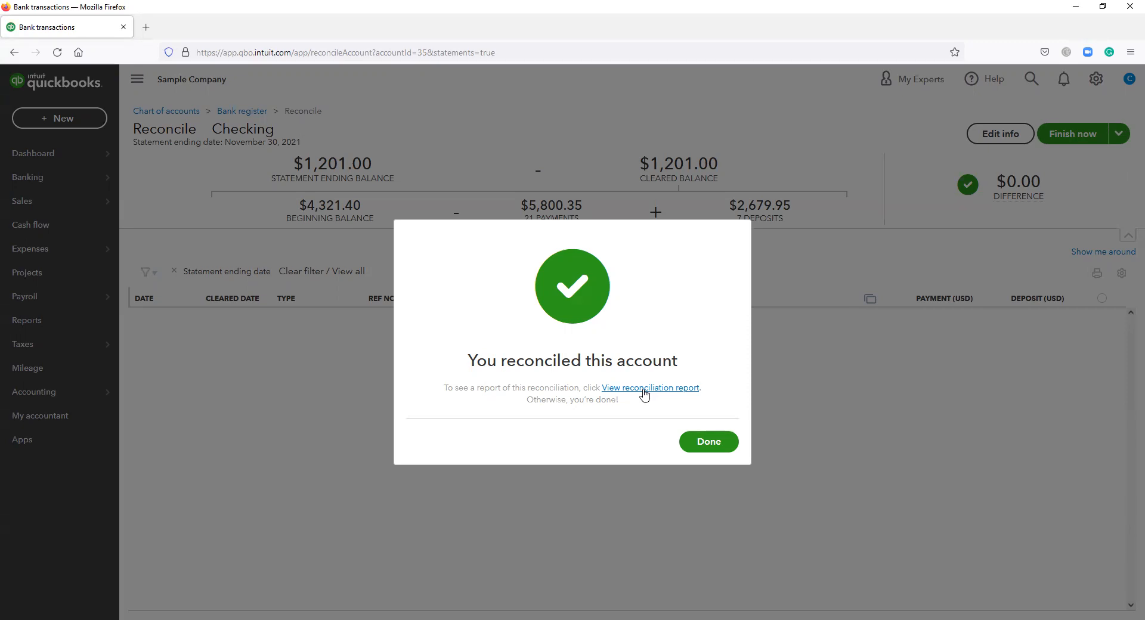
{"action": "left_click", "coordinate": [644, 389]}
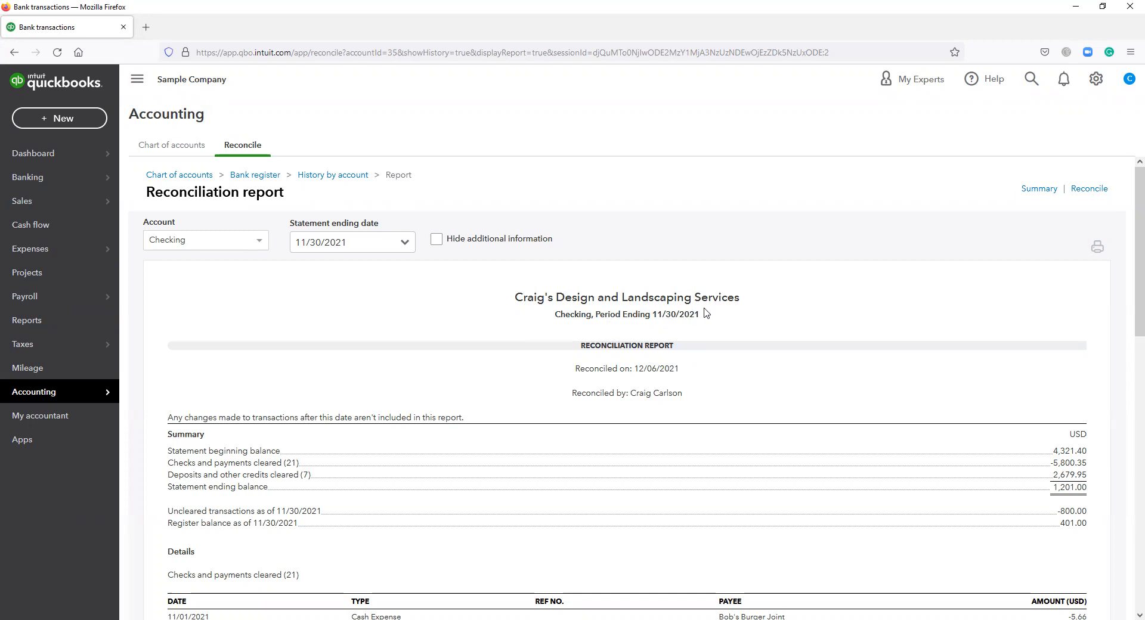
- Examine the reconciliation report's summary, cleared checks and payments, cleared deposits, and uncleared payments as of 11/30/2021
{"action": "scroll", "coordinate": [728, 332], "scroll_direction": "down", "scroll_amount": 1}
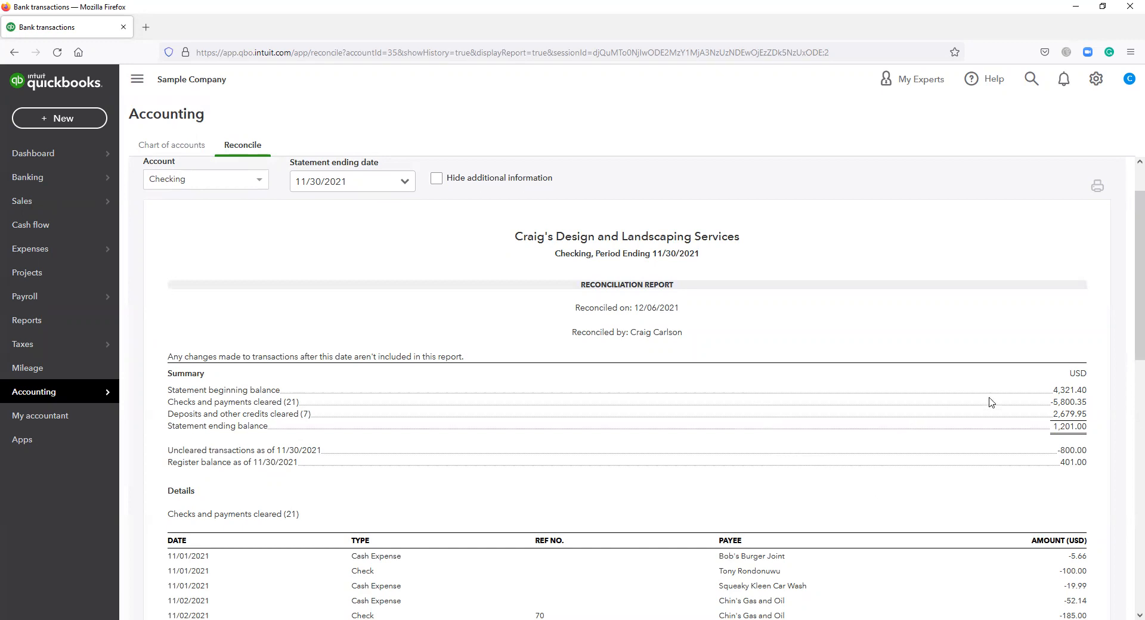
{"action": "scroll", "coordinate": [990, 402], "scroll_direction": "down", "scroll_amount": 1}
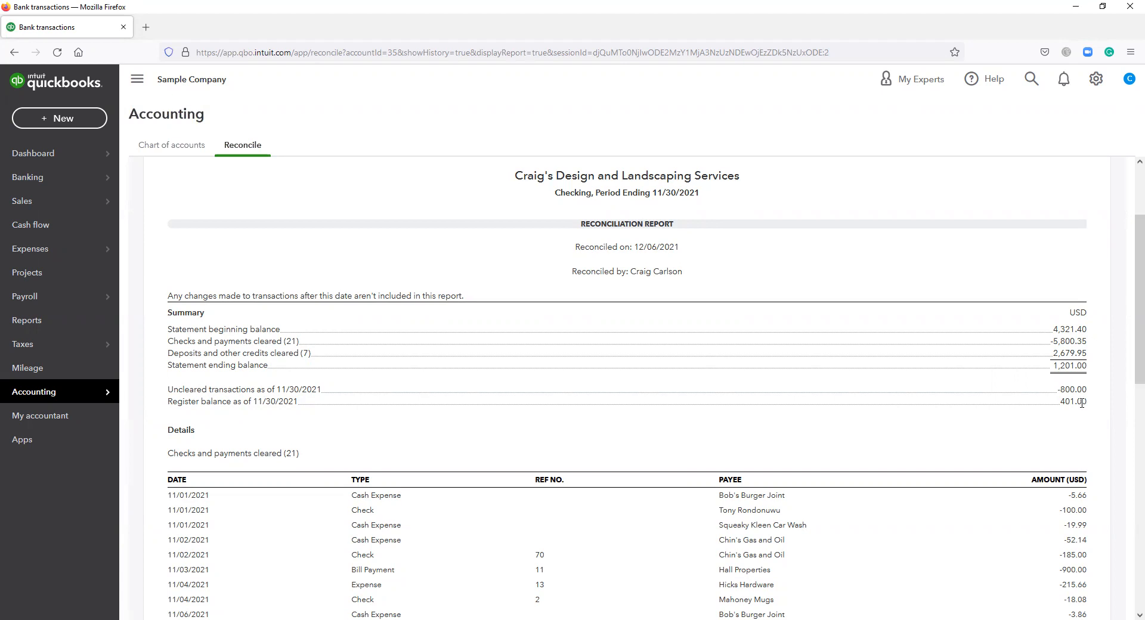
{"action": "scroll", "coordinate": [1081, 404], "scroll_direction": "down", "scroll_amount": 1}
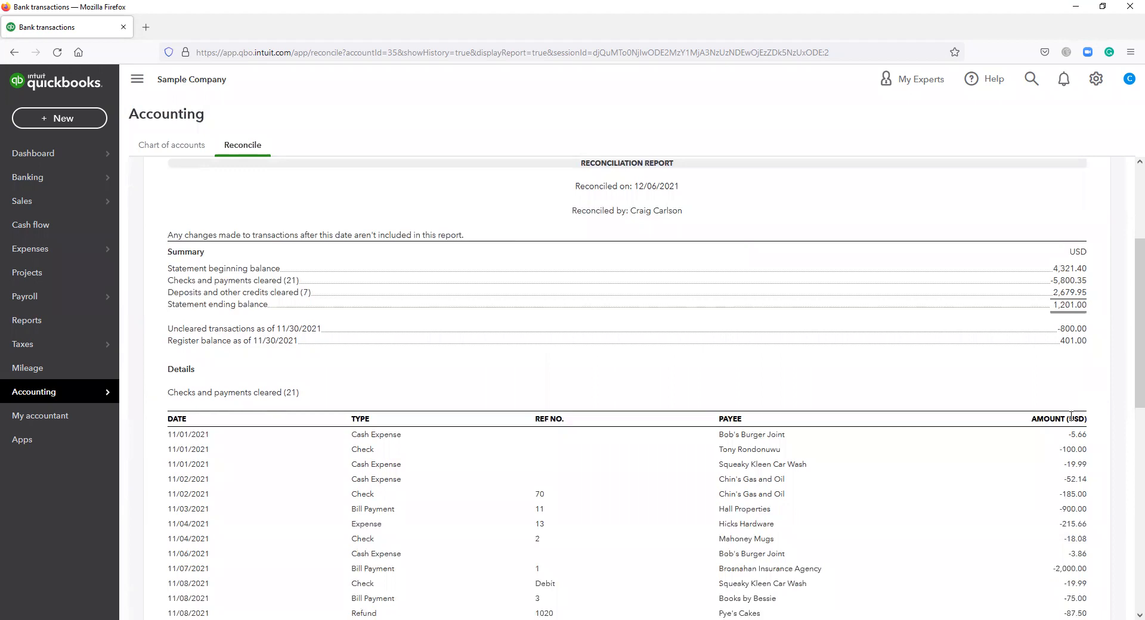
{"action": "scroll", "coordinate": [1084, 479], "scroll_direction": "down", "scroll_amount": 3}
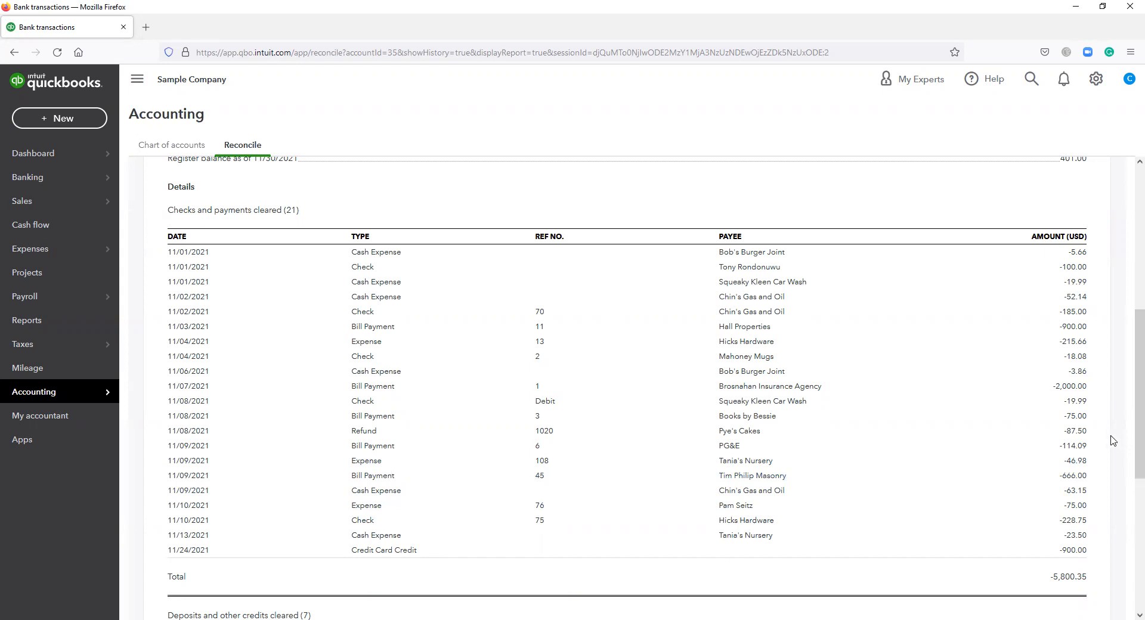
{"action": "scroll", "coordinate": [1076, 444], "scroll_direction": "down", "scroll_amount": 5}
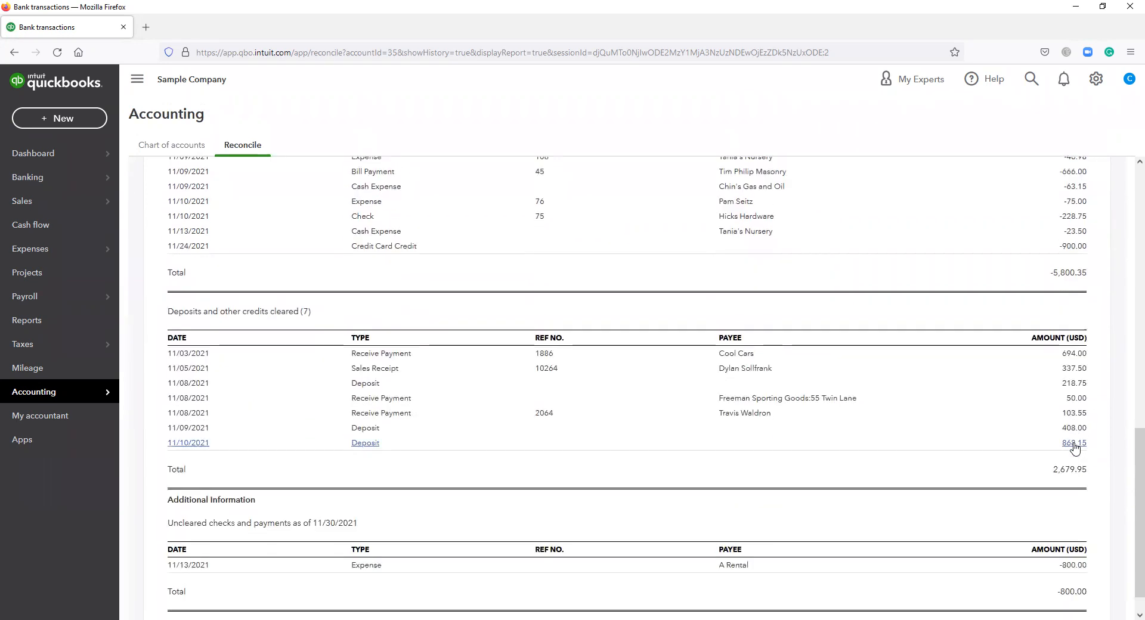
{"action": "scroll", "coordinate": [463, 409], "scroll_direction": "up", "scroll_amount": 5}
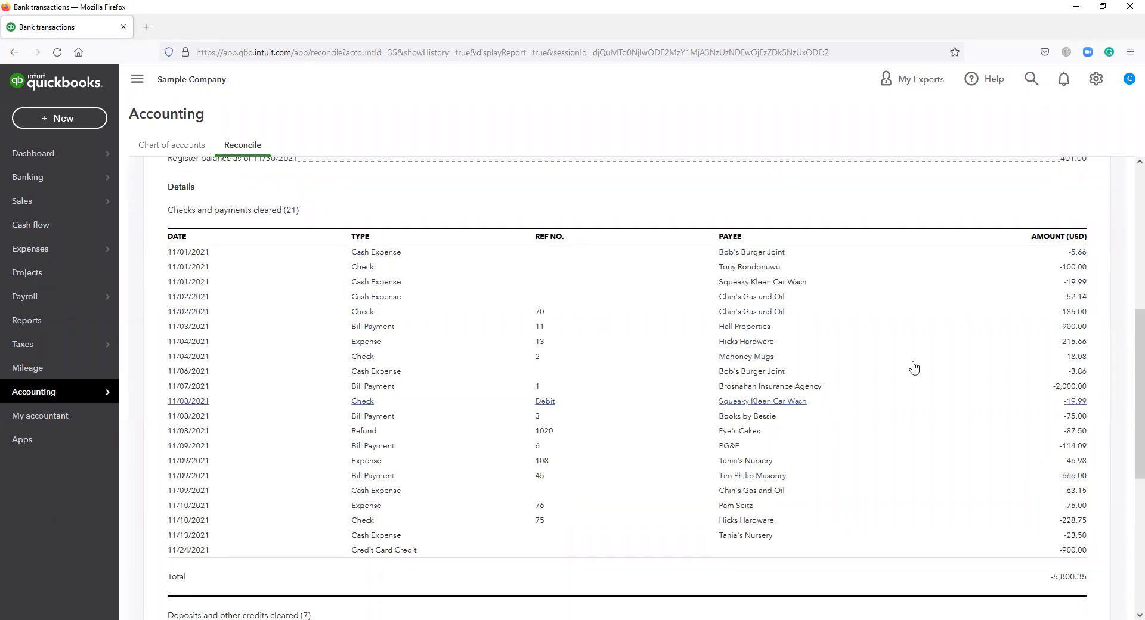
{"action": "scroll", "coordinate": [818, 484], "scroll_direction": "down", "scroll_amount": 5}
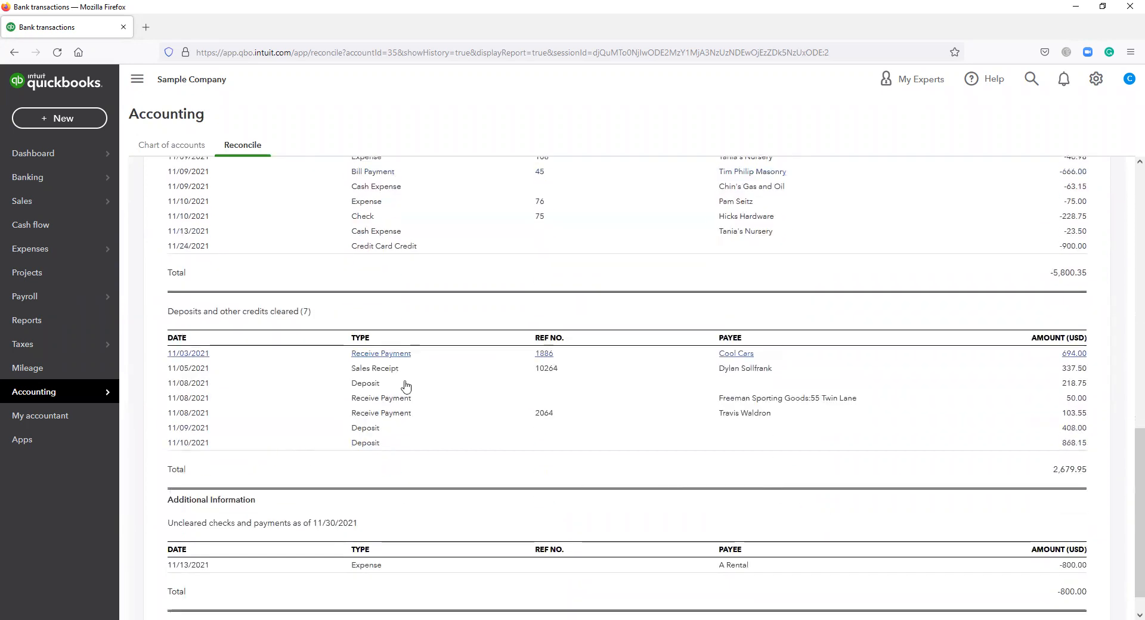
{"action": "scroll", "coordinate": [723, 410], "scroll_direction": "down", "scroll_amount": 1}
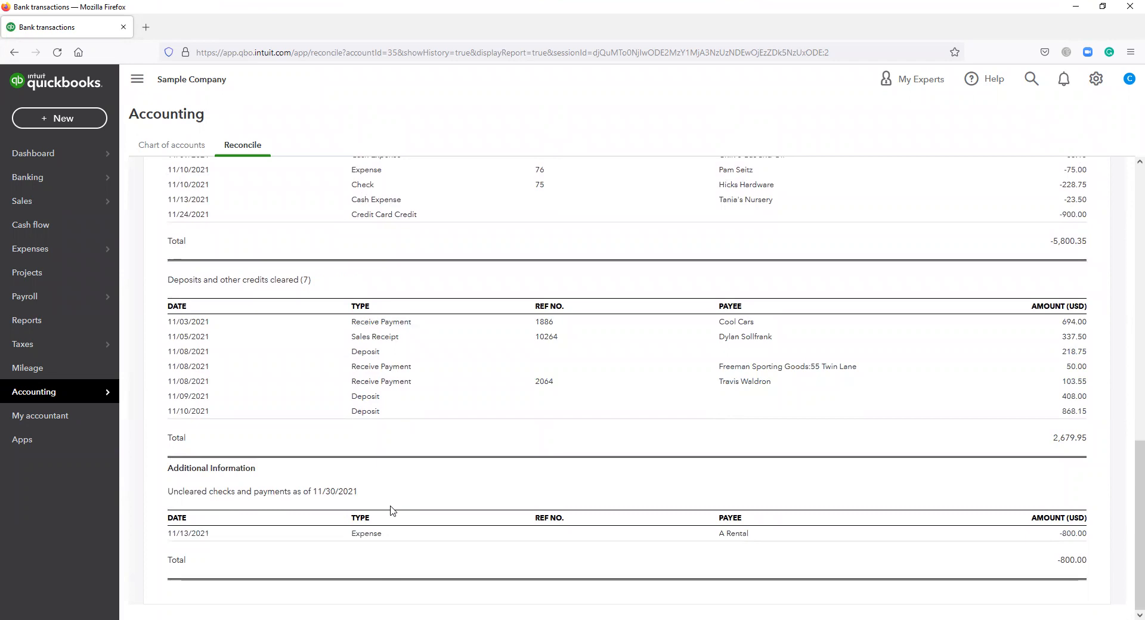
{"action": "scroll", "coordinate": [659, 542], "scroll_direction": "up", "scroll_amount": 9}
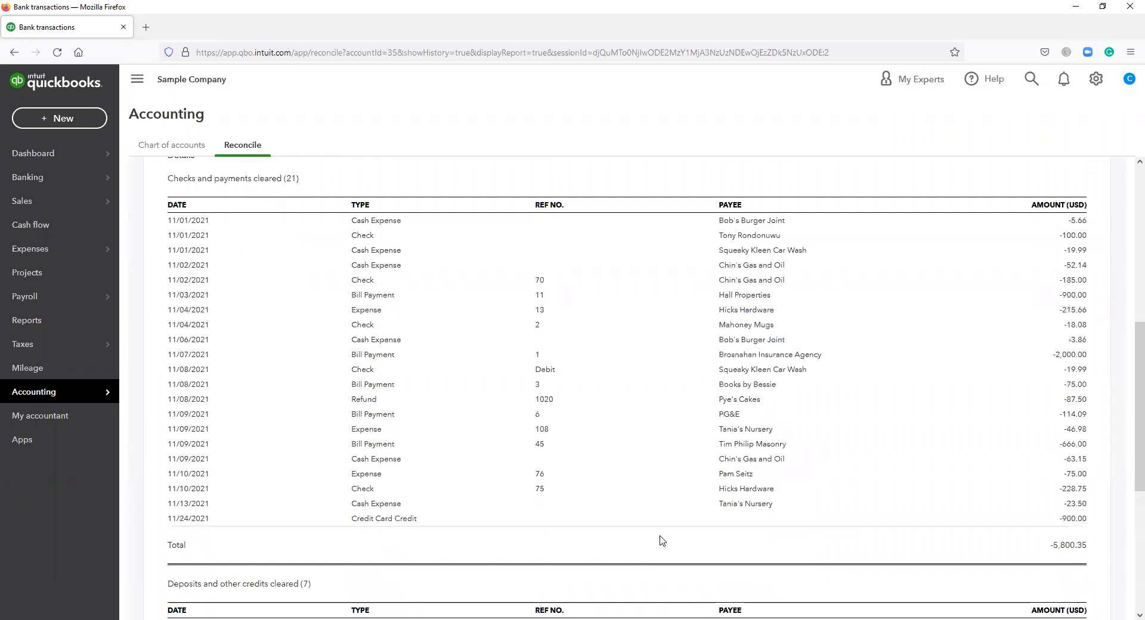
{"action": "scroll", "coordinate": [667, 527], "scroll_direction": "up", "scroll_amount": 3}
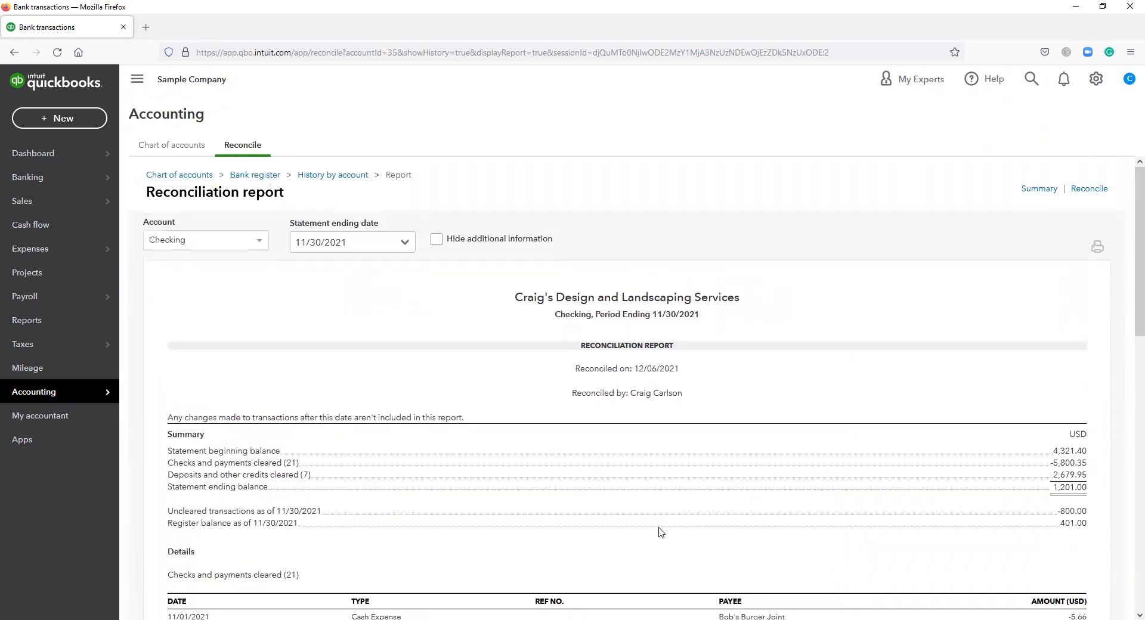